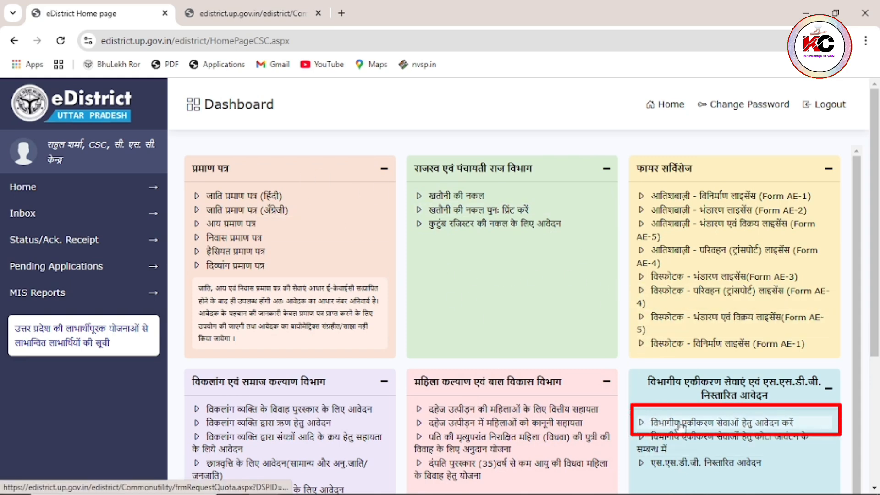
- Open the integrated services application and list the departments, with a balance of 5
click(720, 423)
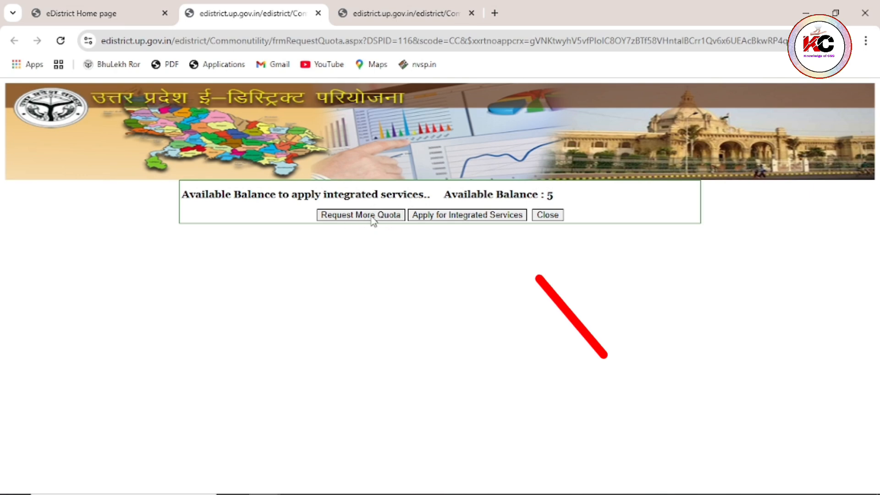
click(466, 219)
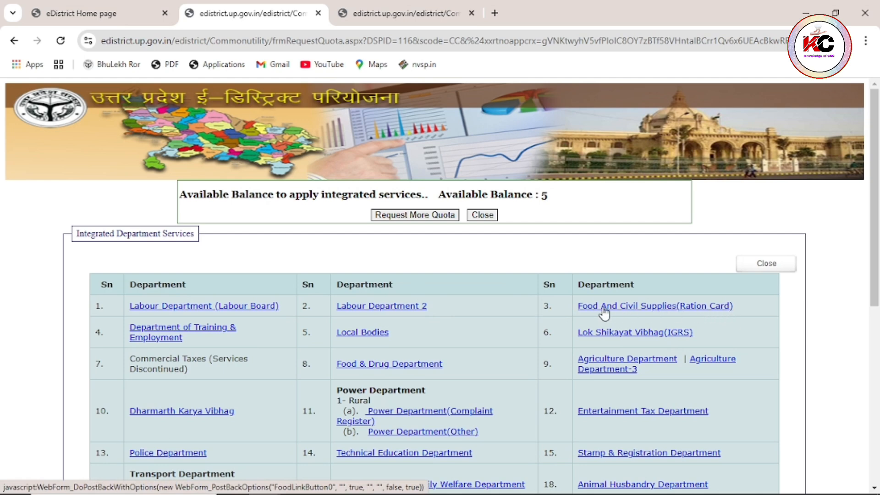
- Open Food And Civil Supplies (Ration Card), enter the NFSA section and open the 03.NFSA menu
click(634, 314)
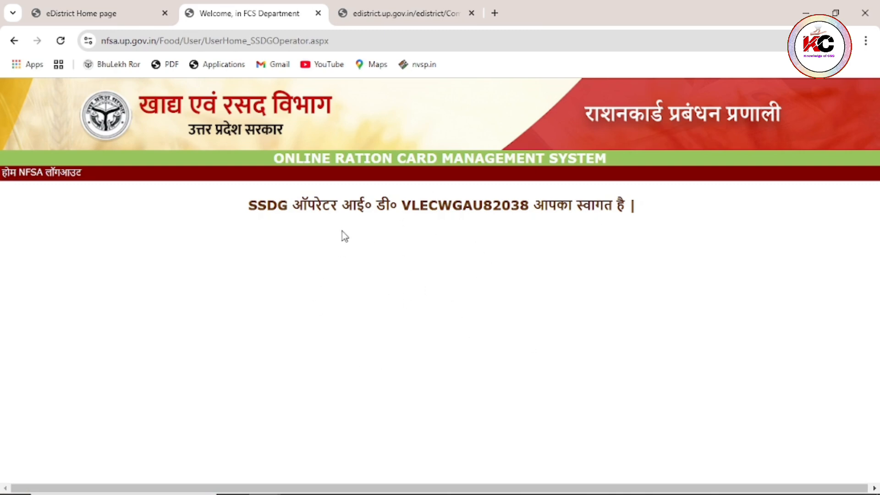
click(33, 177)
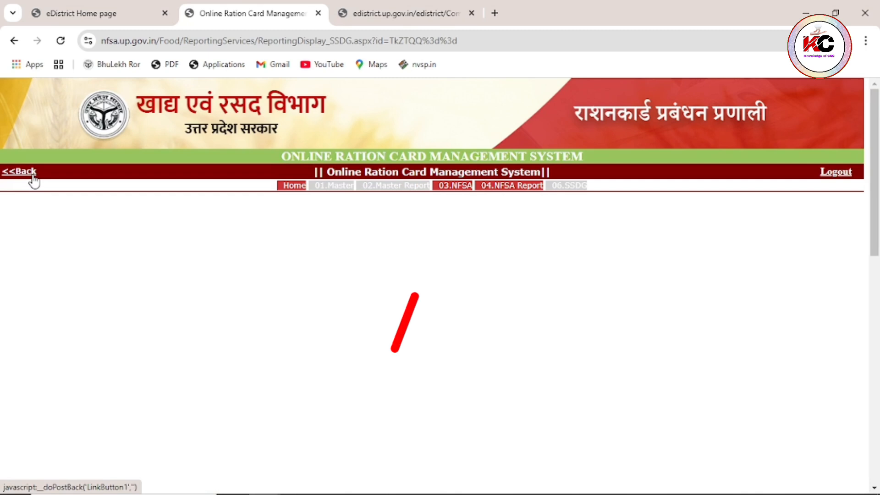
click(459, 186)
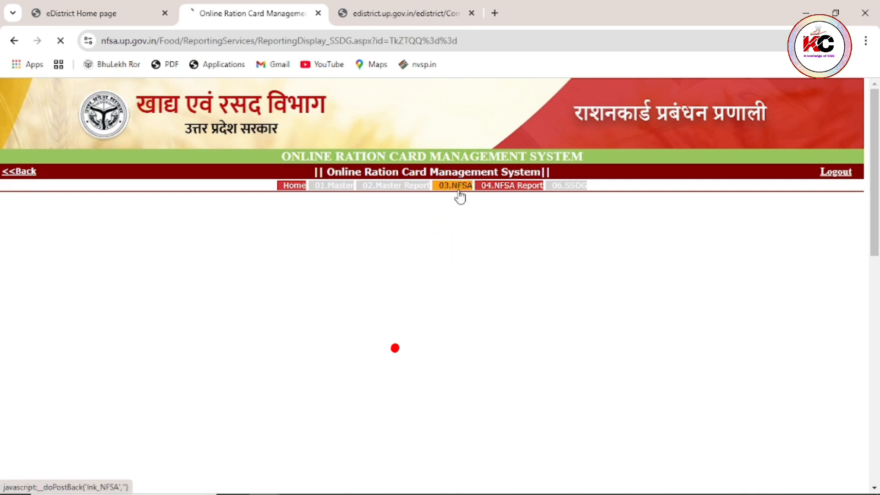
mouse_move(19, 359)
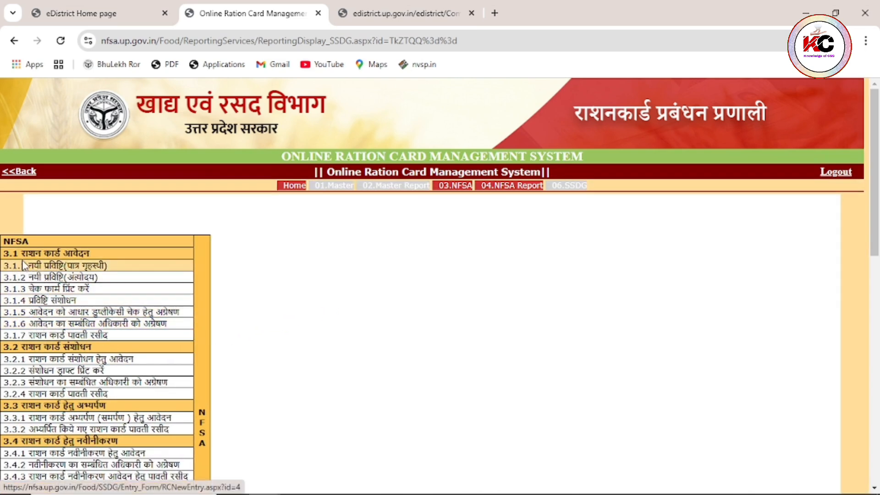
click(19, 266)
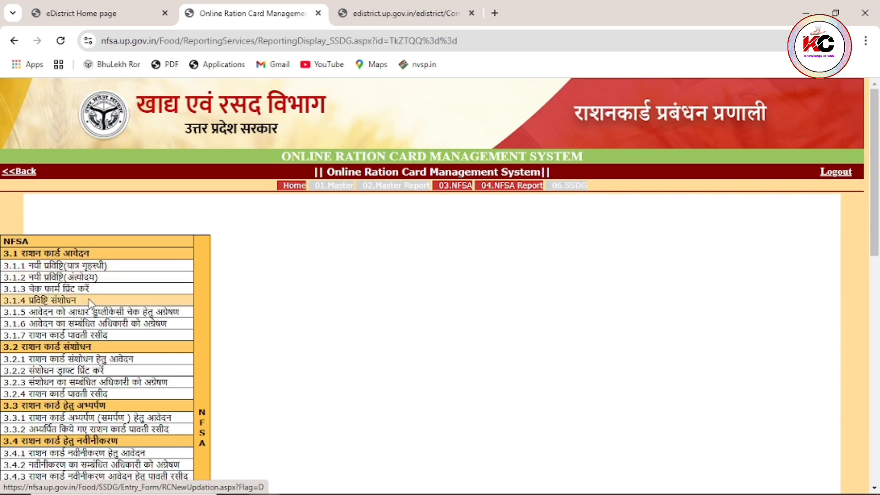
- Open menu 3.2.1, choose Gautam Buddha Nagar district, enter the ration card number and search
click(98, 364)
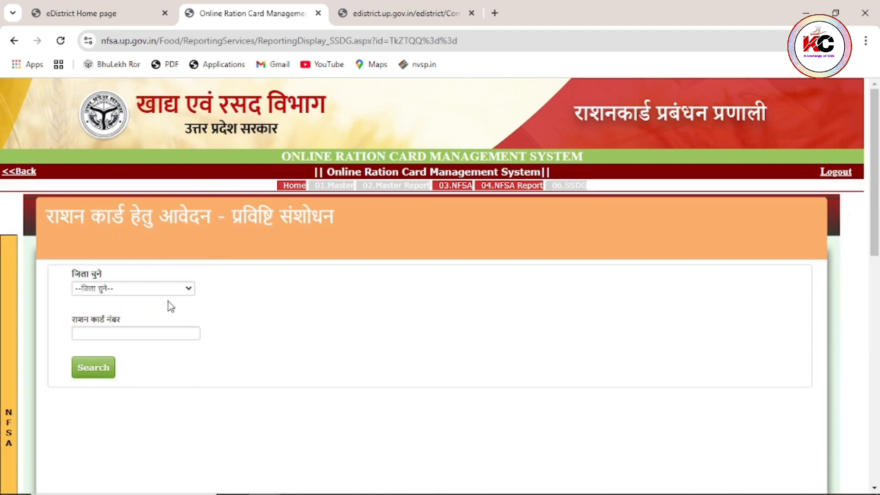
click(158, 289)
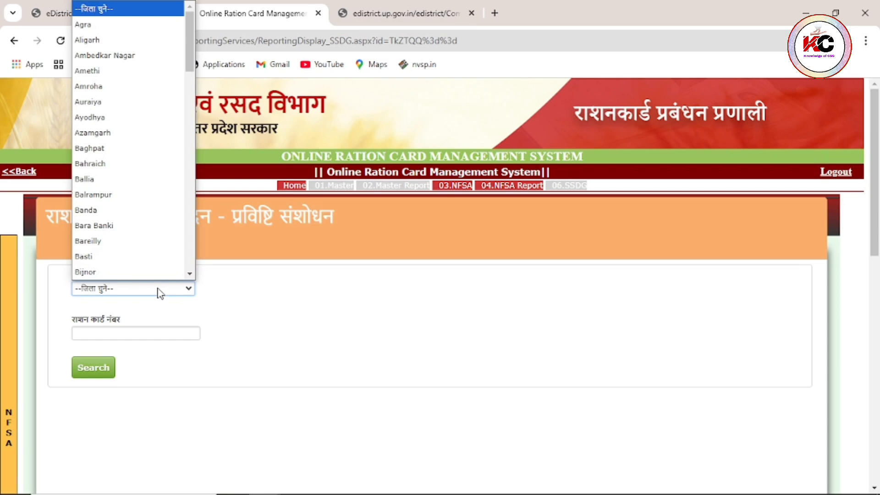
scroll(153, 169, down, 5)
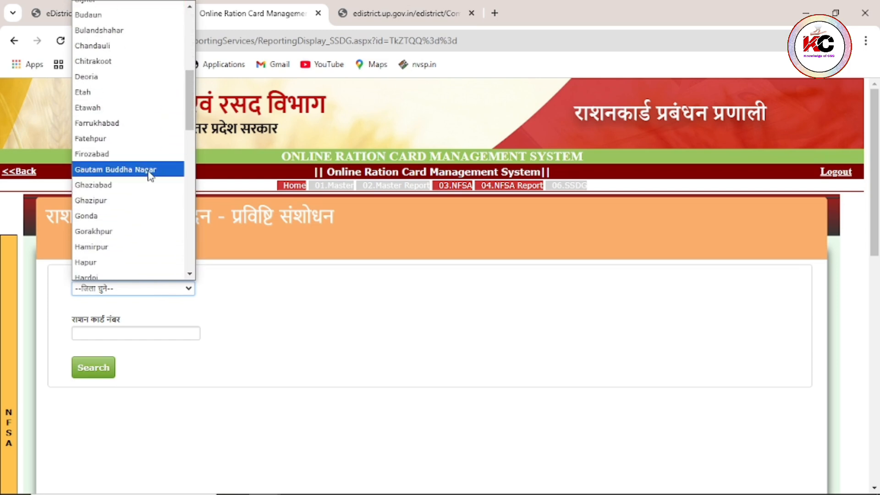
click(149, 170)
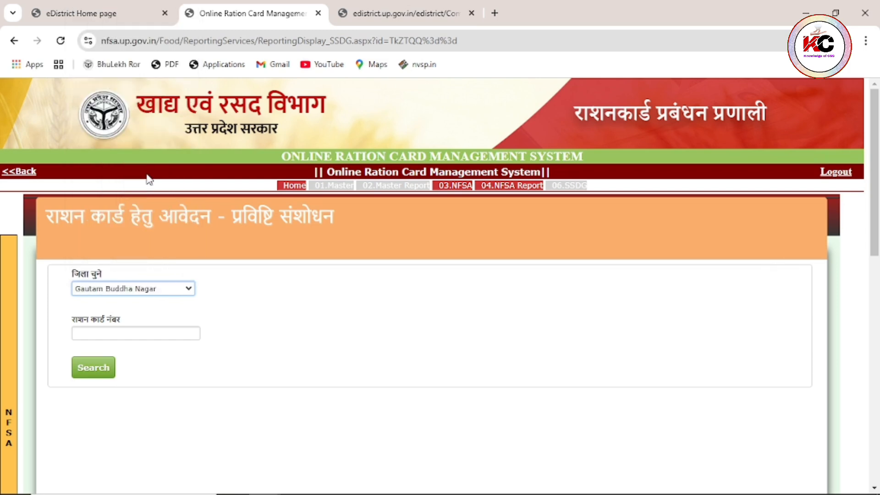
click(141, 336)
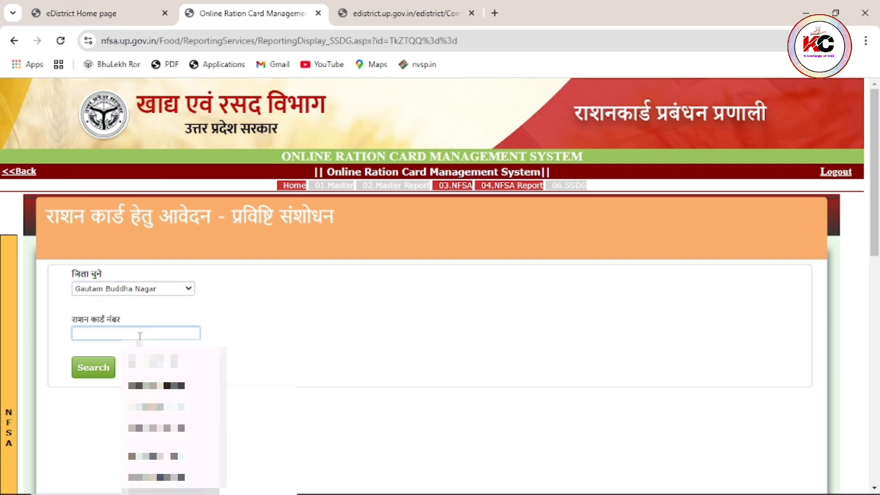
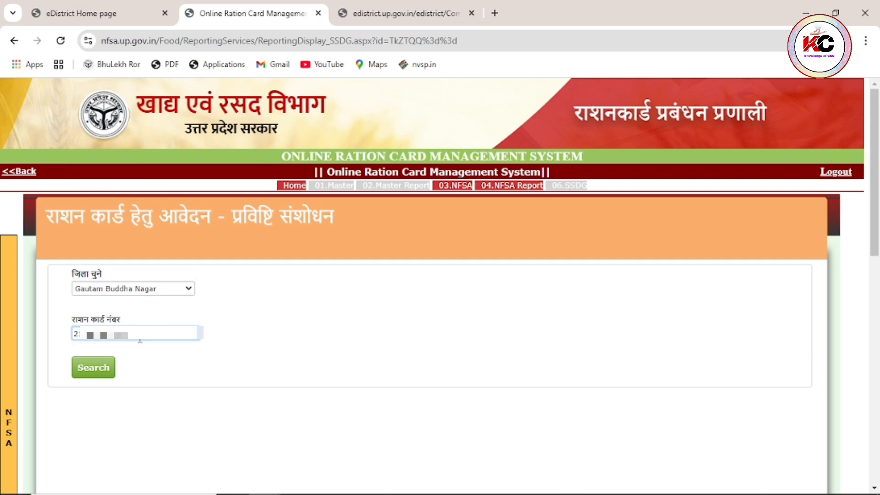
click(106, 372)
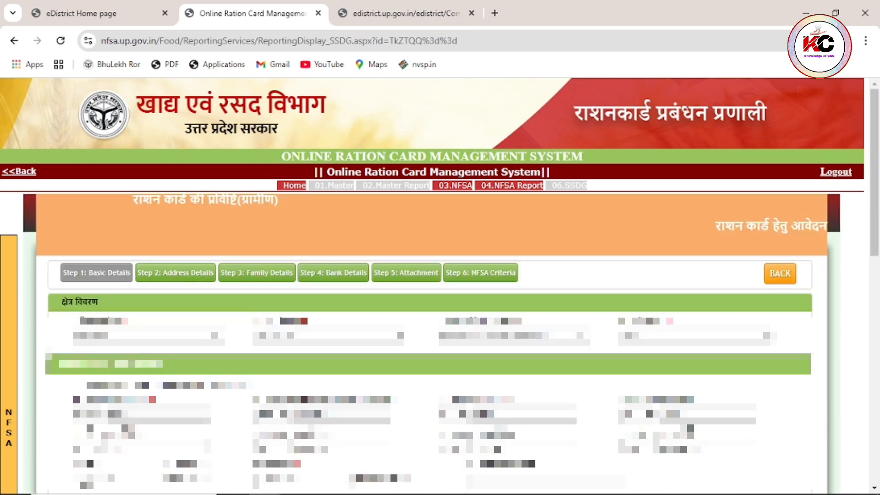
scroll(440, 275, down, 3)
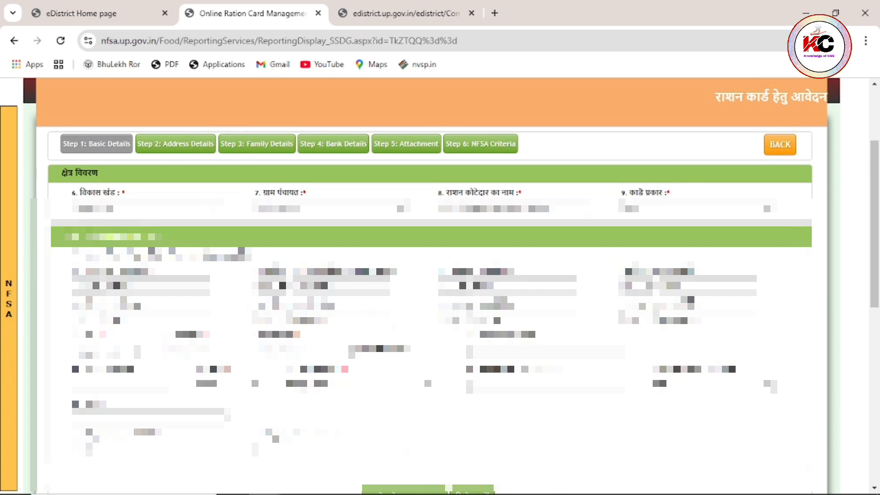
scroll(440, 275, down, 2)
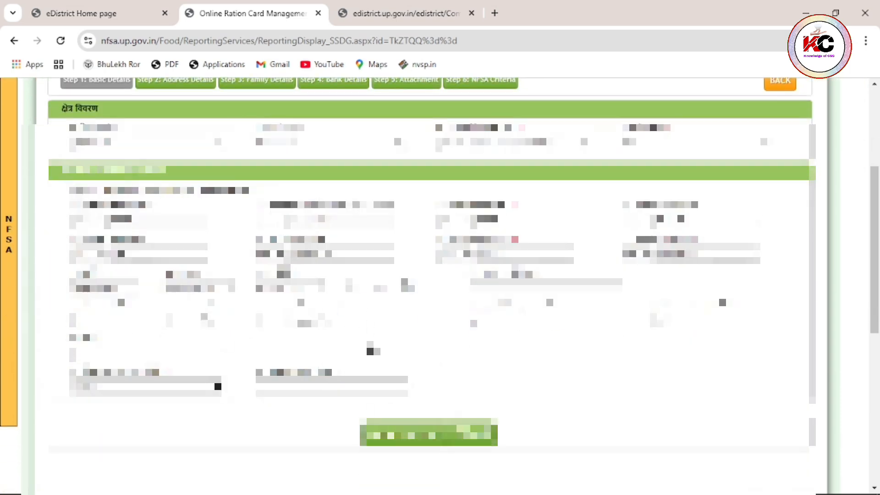
scroll(440, 274, up, 3)
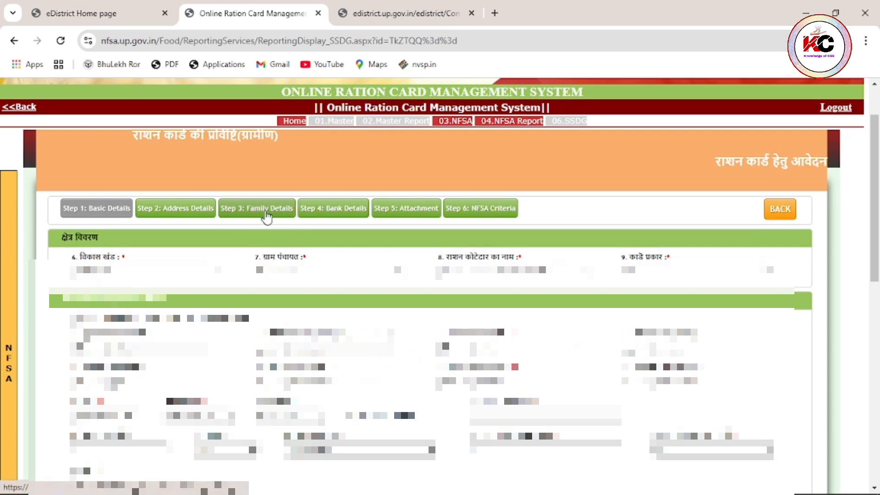
- Go to Step 3: Family Details and start a new family member entry
click(250, 215)
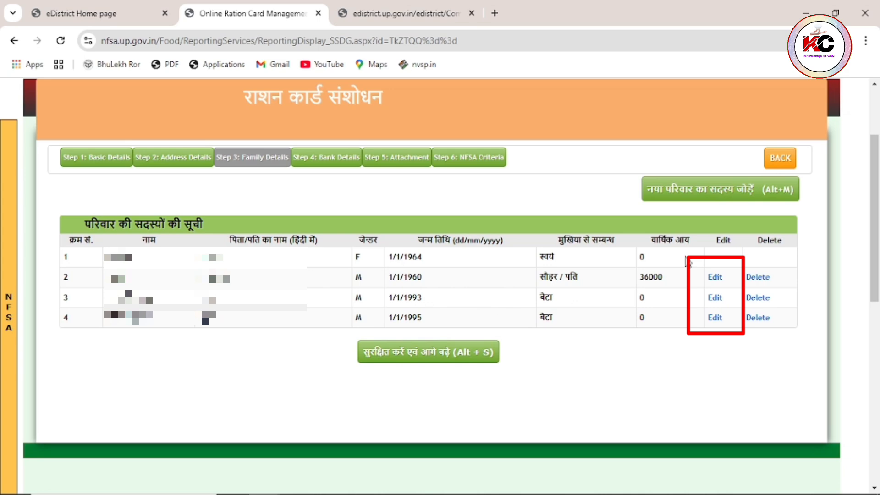
click(687, 201)
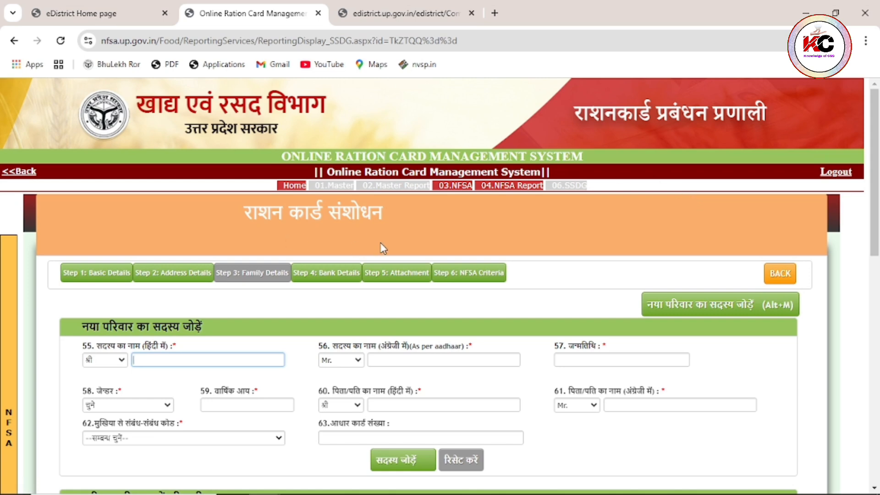
- Set the Hindi title to श्रीमती and type the member's name in Hindi input
click(116, 362)
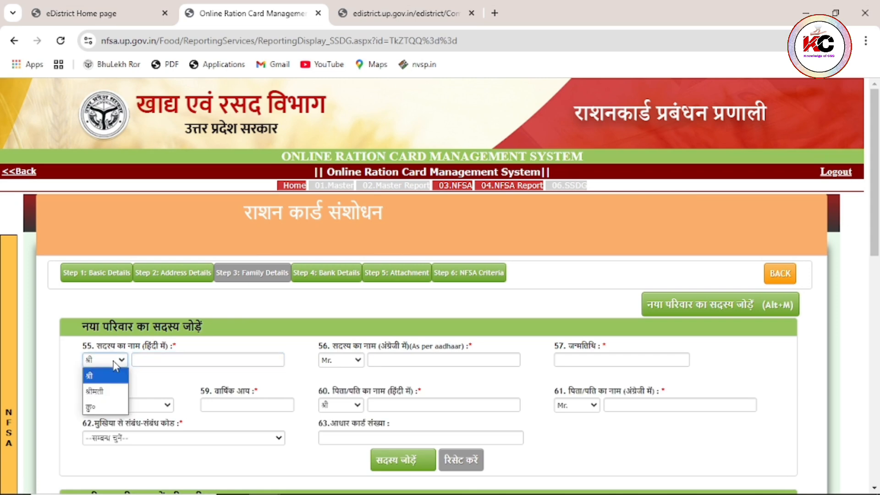
click(108, 393)
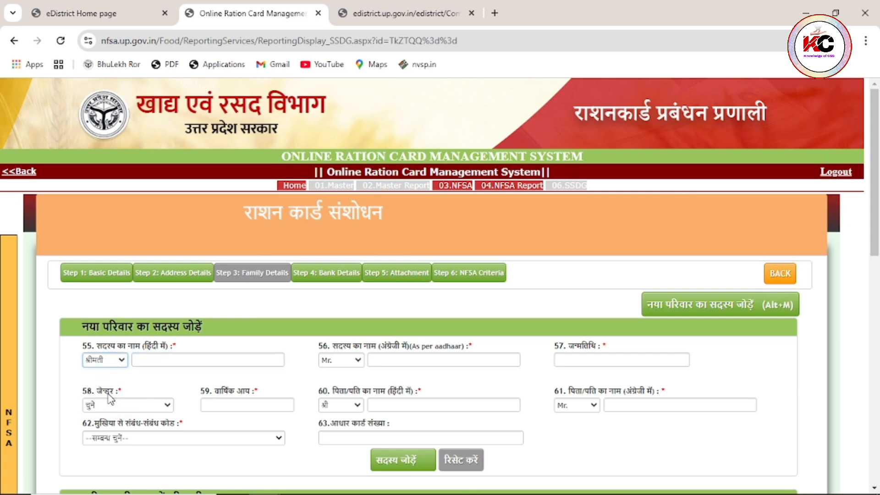
click(154, 360)
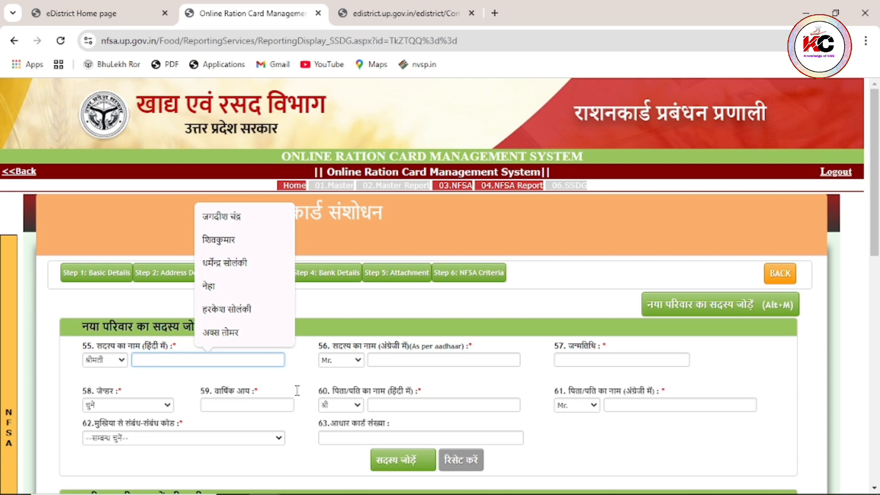
mouse_move(831, 491)
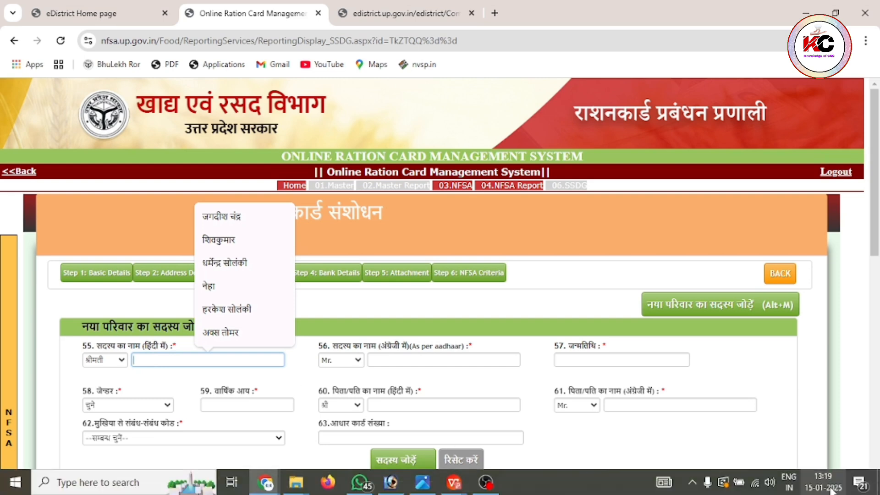
click(785, 487)
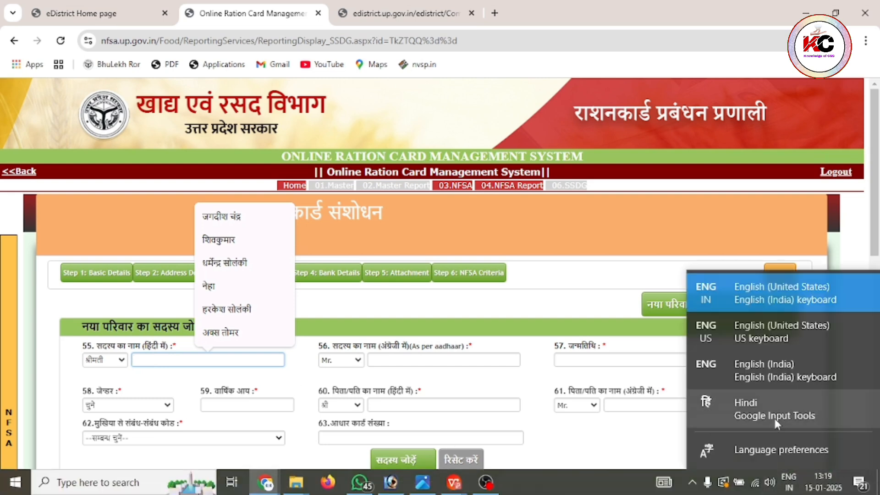
click(764, 409)
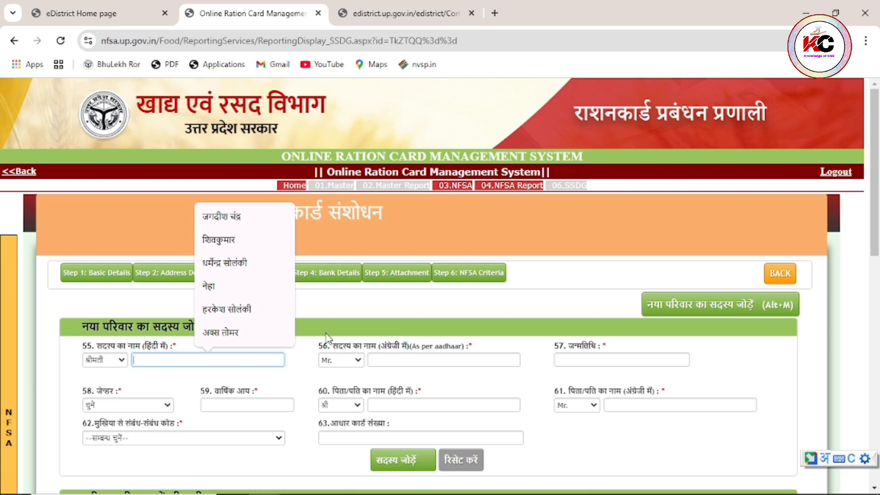
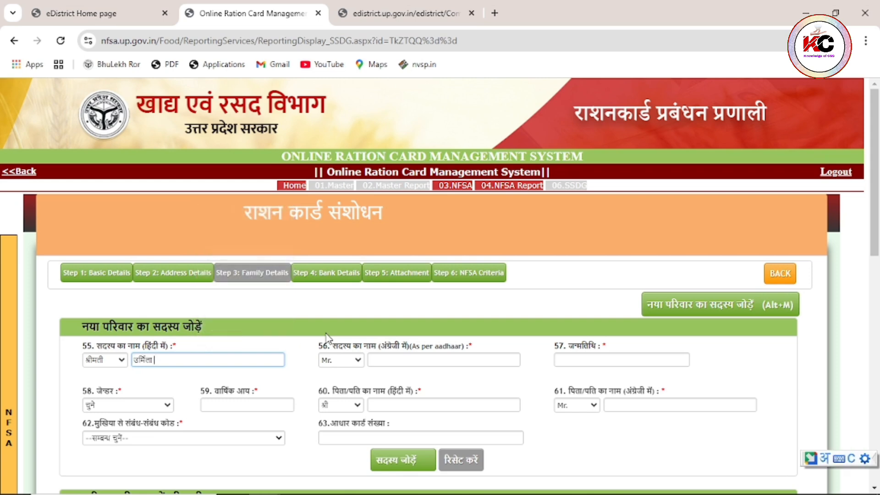
- Set the English title to Mrs. and enter the member's first name and surname in English
click(403, 361)
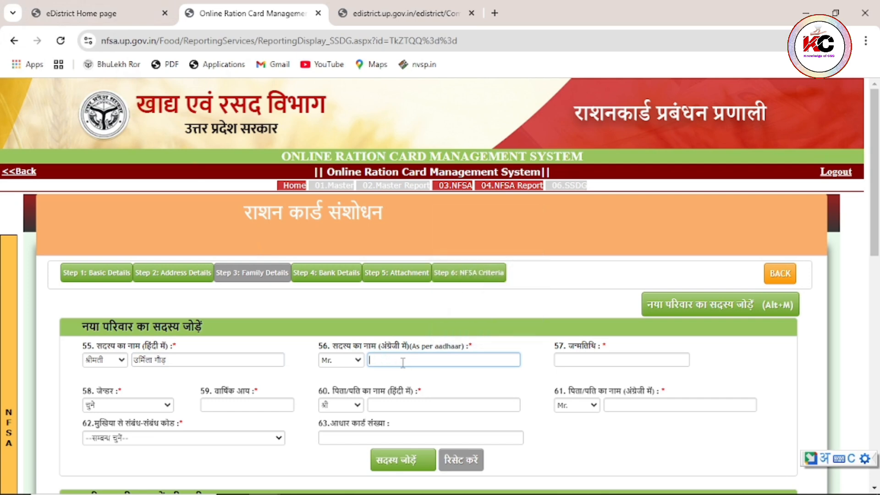
click(352, 362)
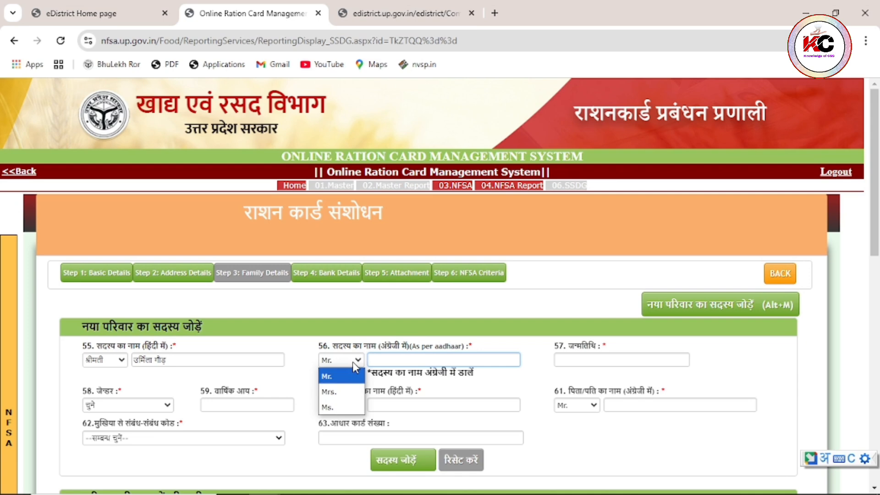
click(352, 395)
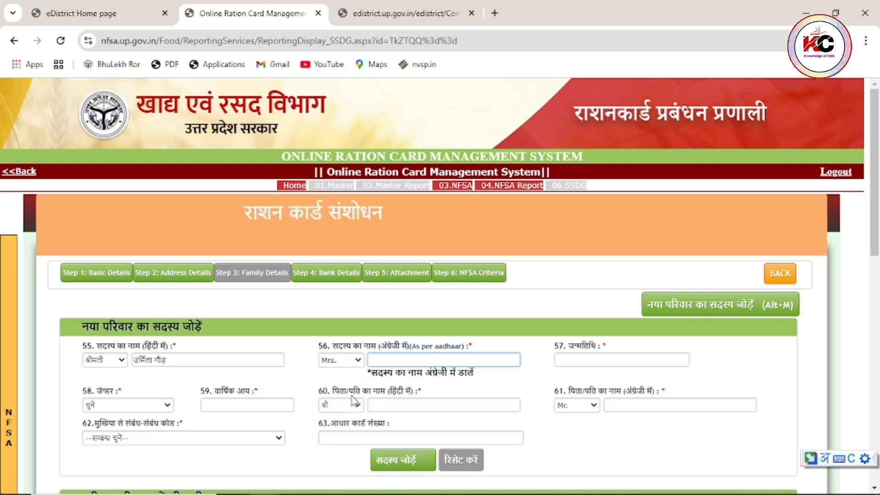
click(391, 359)
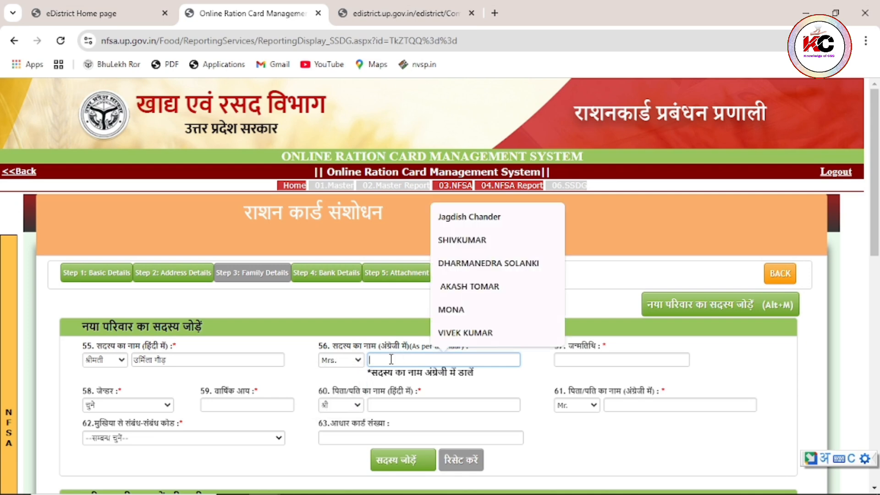
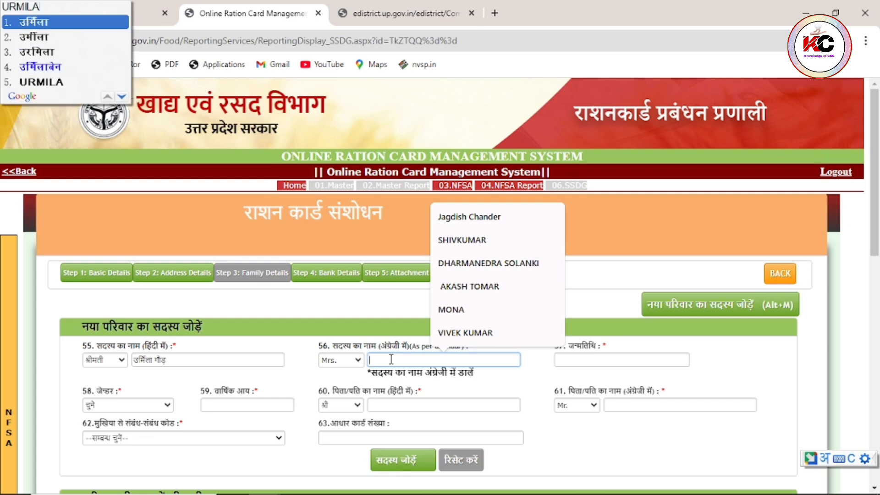
click(37, 82)
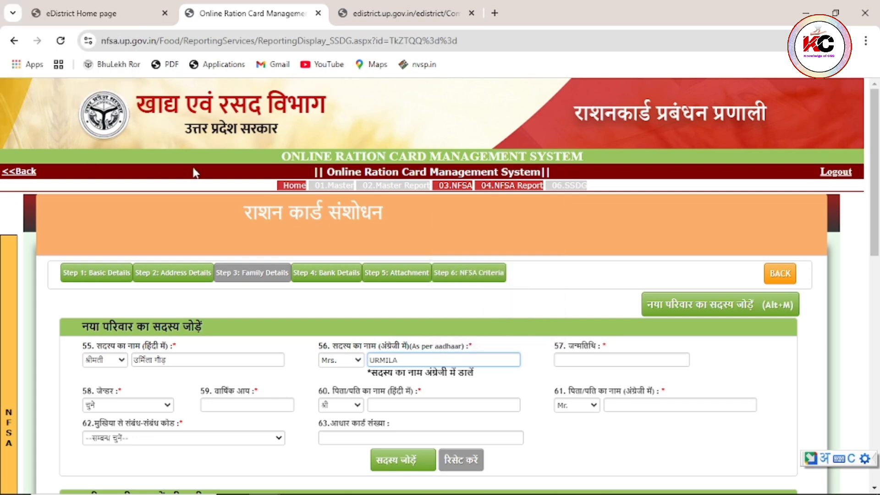
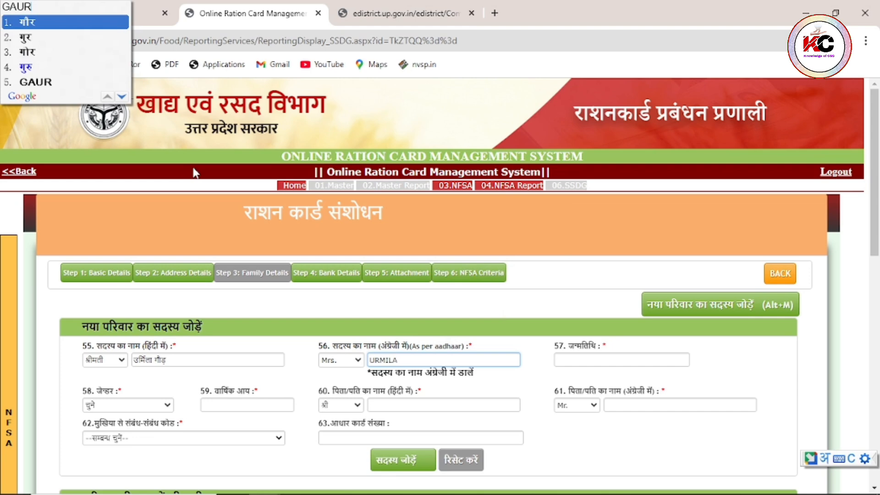
click(39, 83)
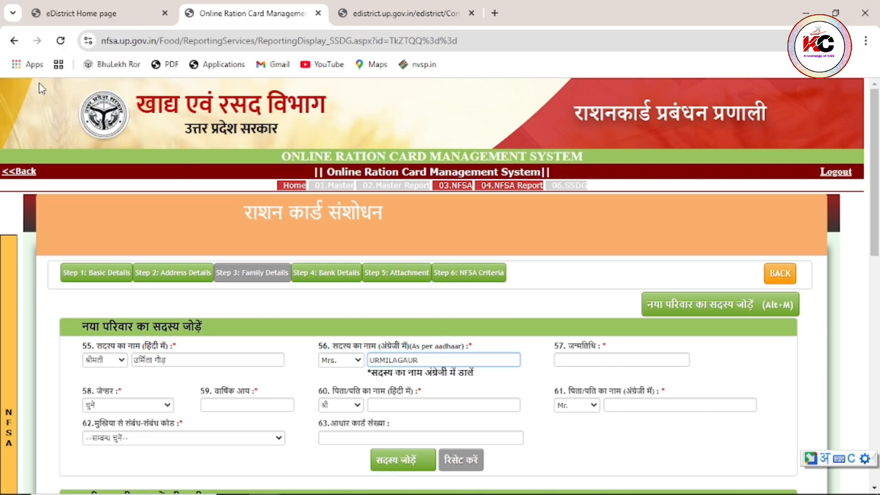
- Remove the surname from both name fields, leaving only the first name
click(397, 361)
click(208, 358)
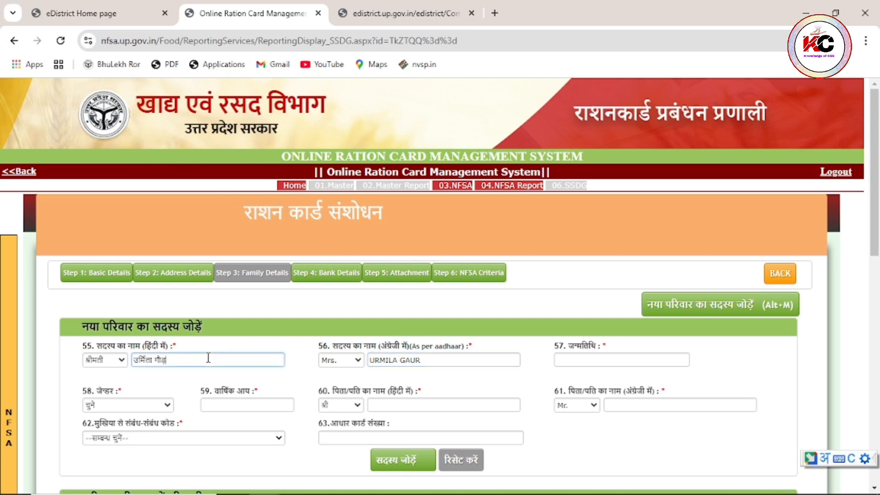
key(BackSpace)
key(BackSpace)
key(BackSpace)
key(BackSpace)
click(560, 361)
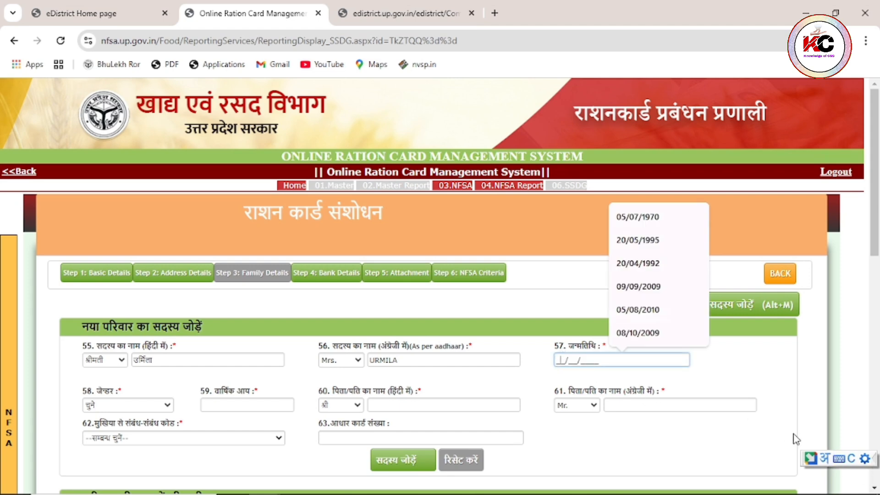
click(824, 457)
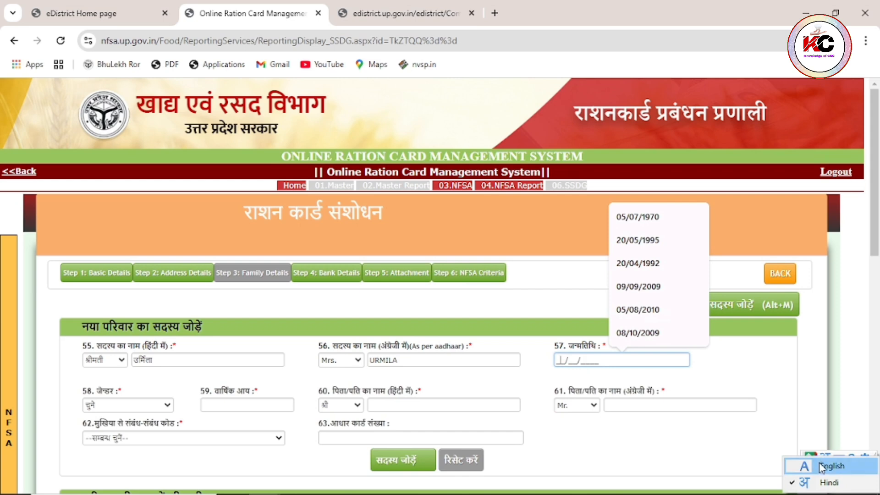
click(830, 466)
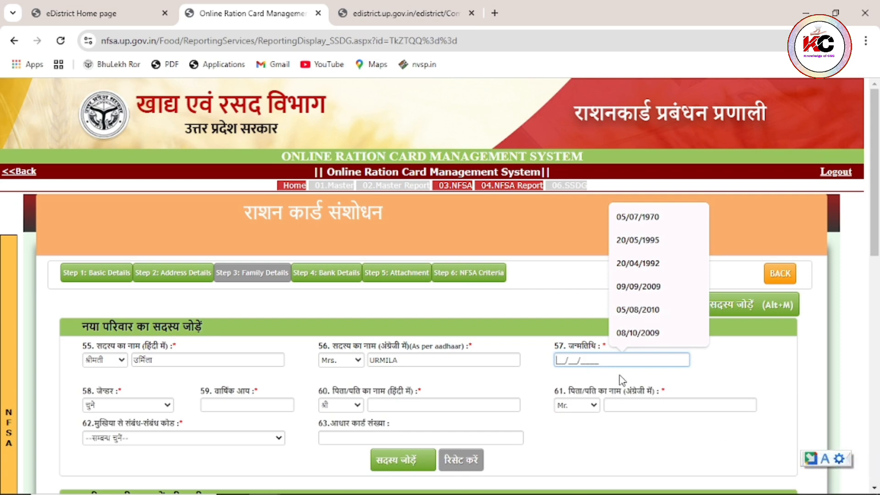
click(153, 405)
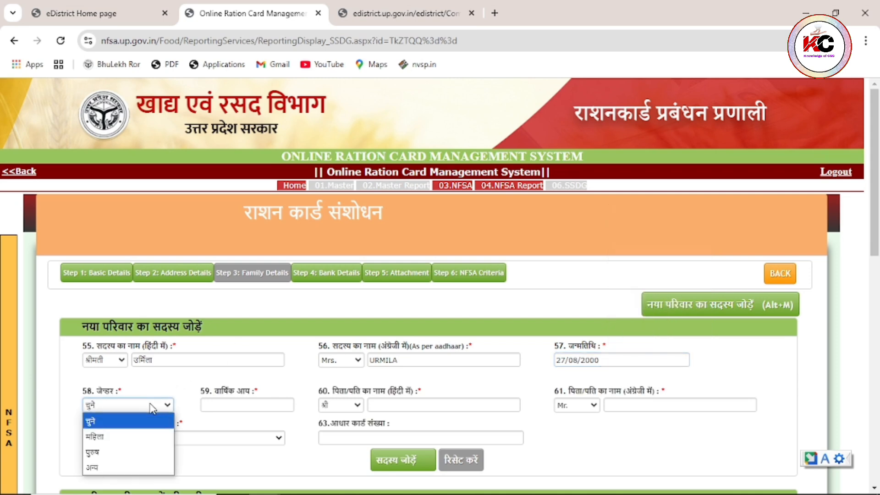
click(123, 436)
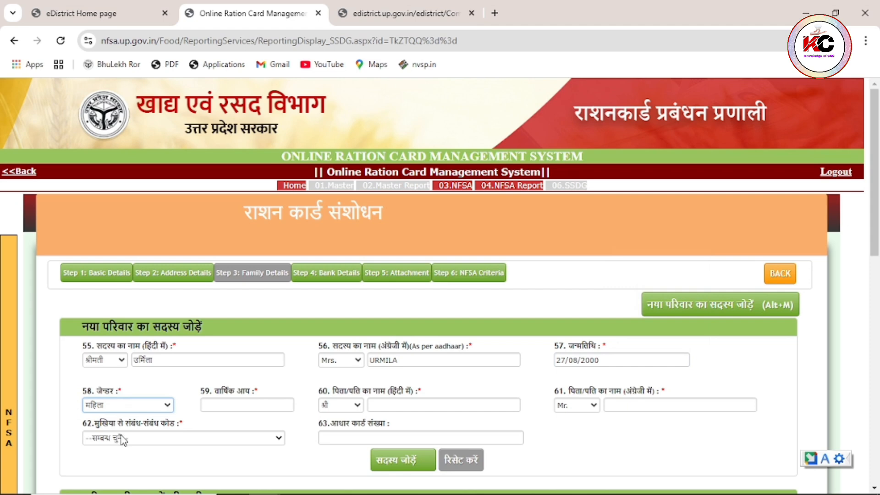
click(227, 405)
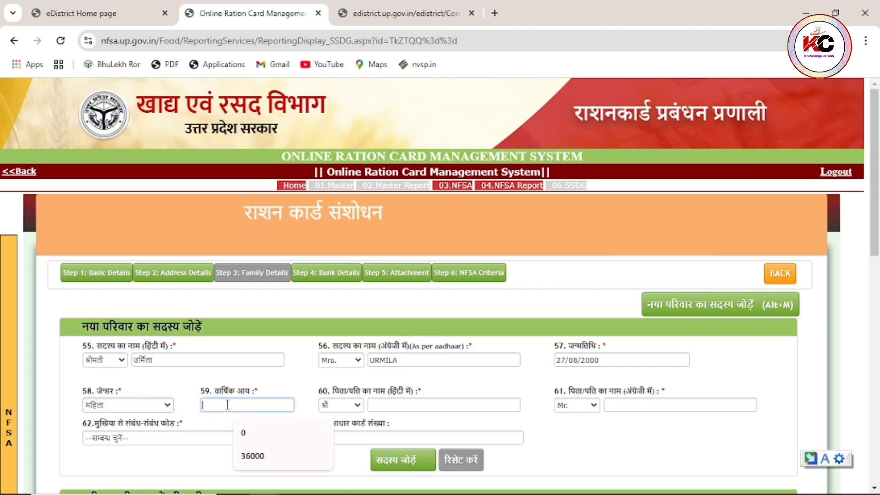
text(0)
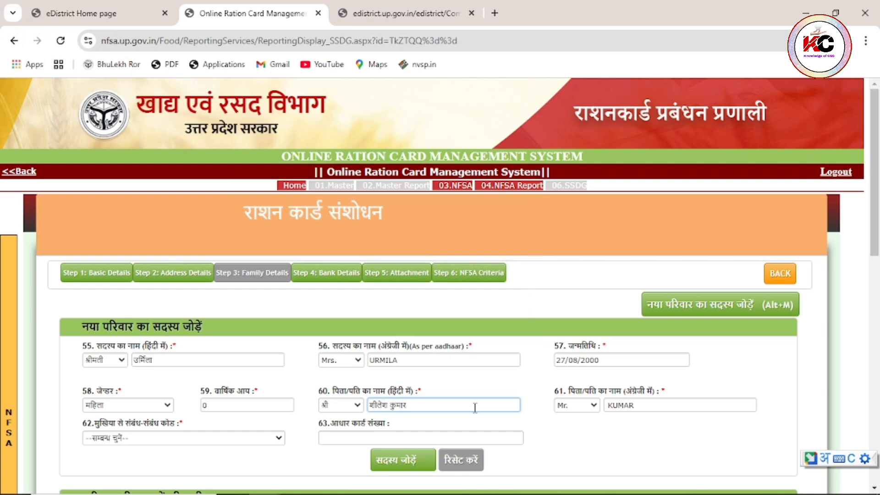
- Enter the husband's name, relation 48-बहू and the Aadhaar number, then add the member
click(610, 409)
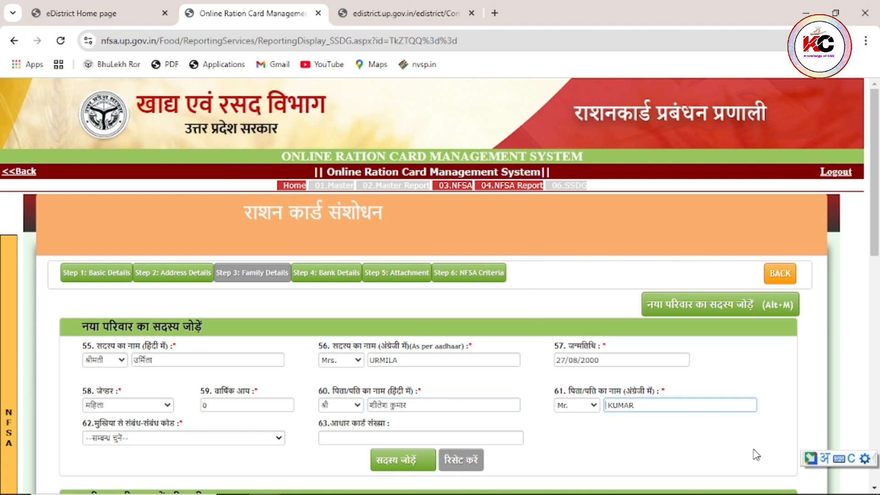
click(825, 458)
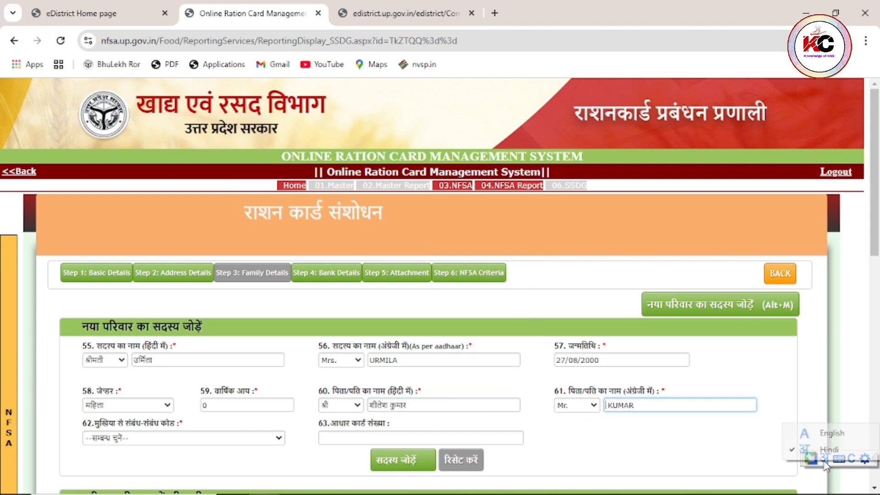
click(827, 433)
text(SHEELESH)
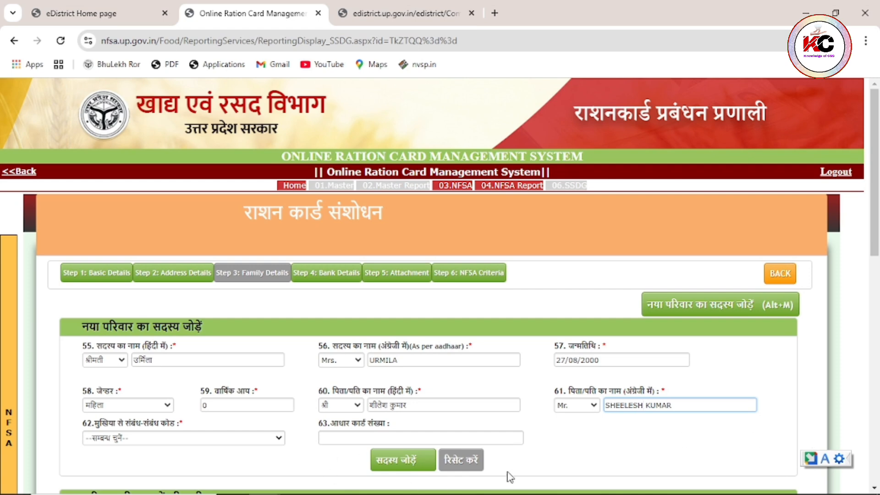
click(141, 439)
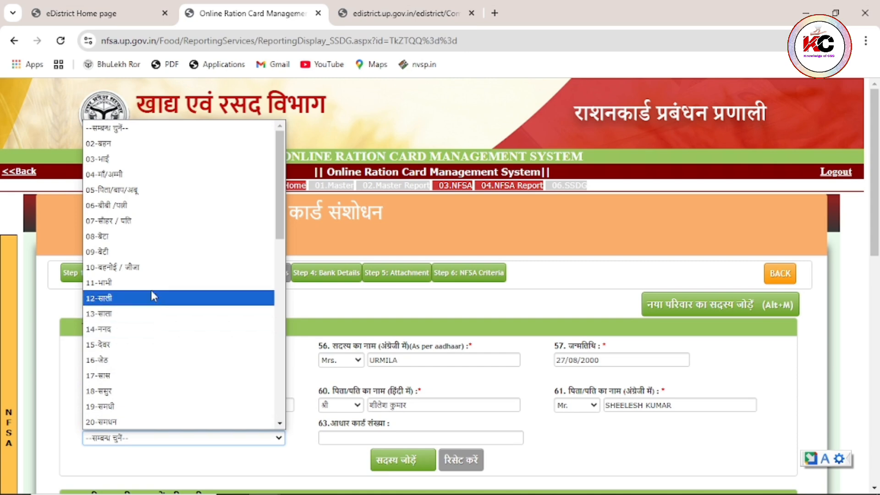
scroll(152, 293, down, 3)
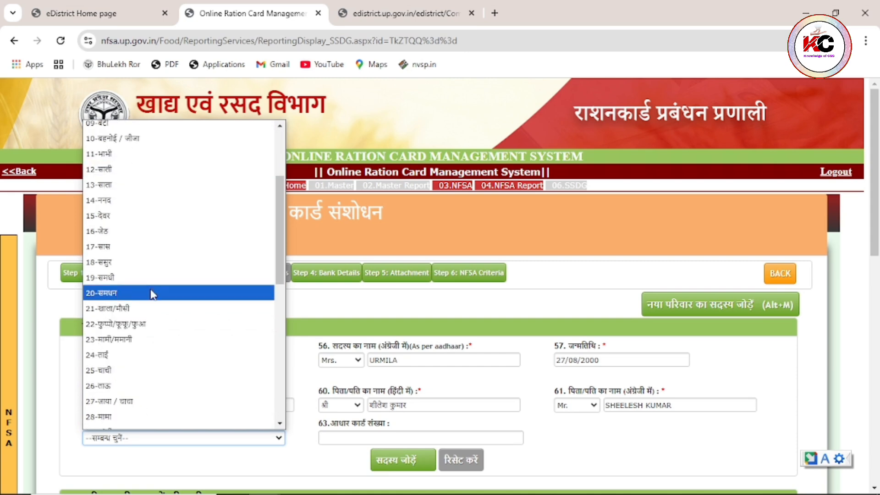
scroll(142, 250, down, 5)
click(115, 348)
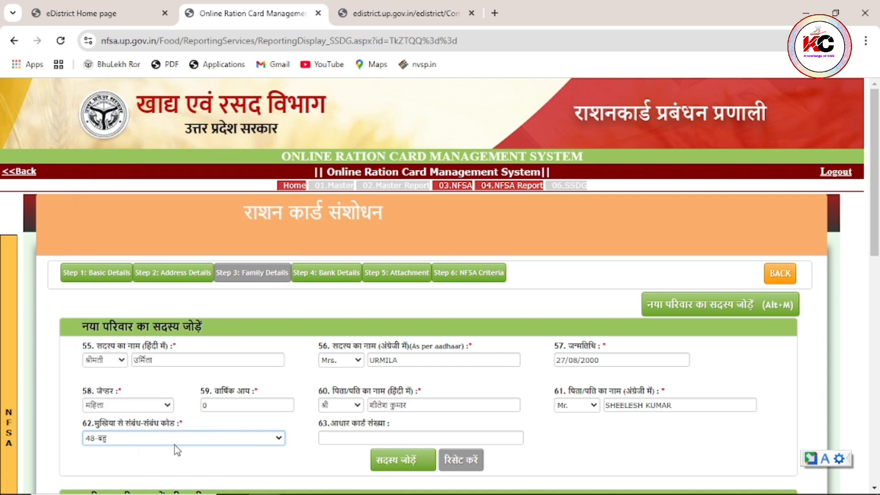
click(337, 440)
text(56)
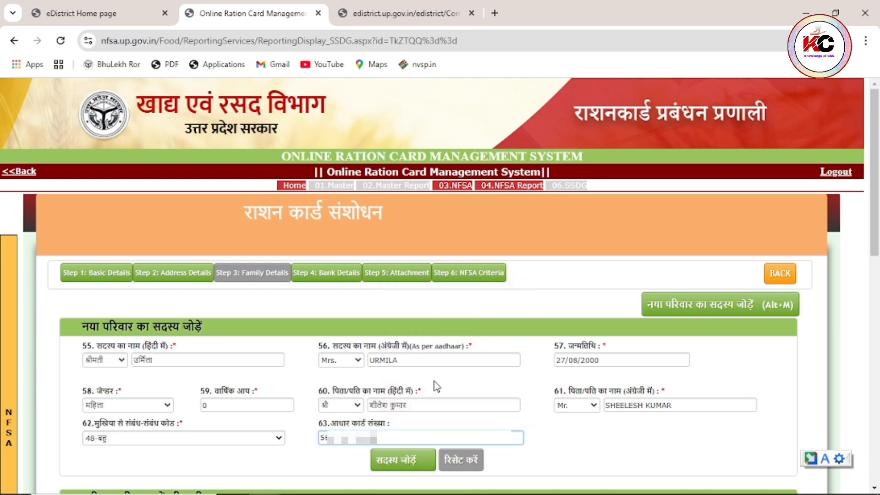
click(407, 465)
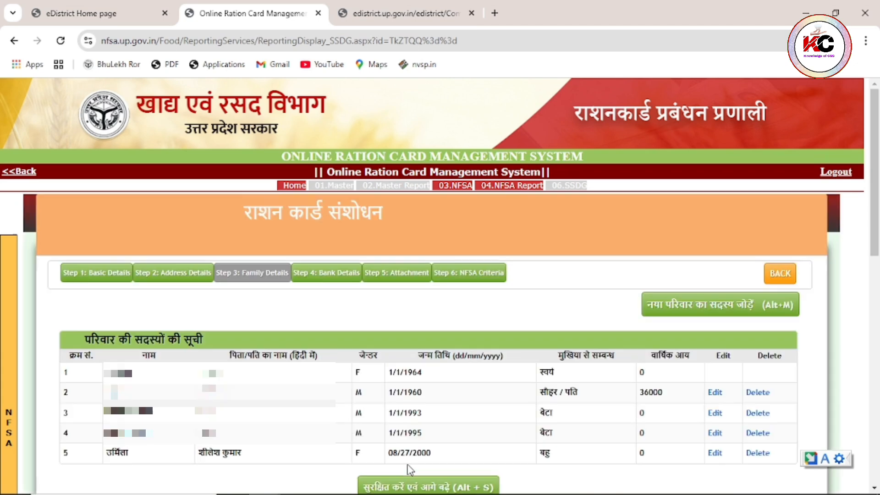
- Review the five-member list and open a blank form for a sixth member
scroll(391, 442, down, 1)
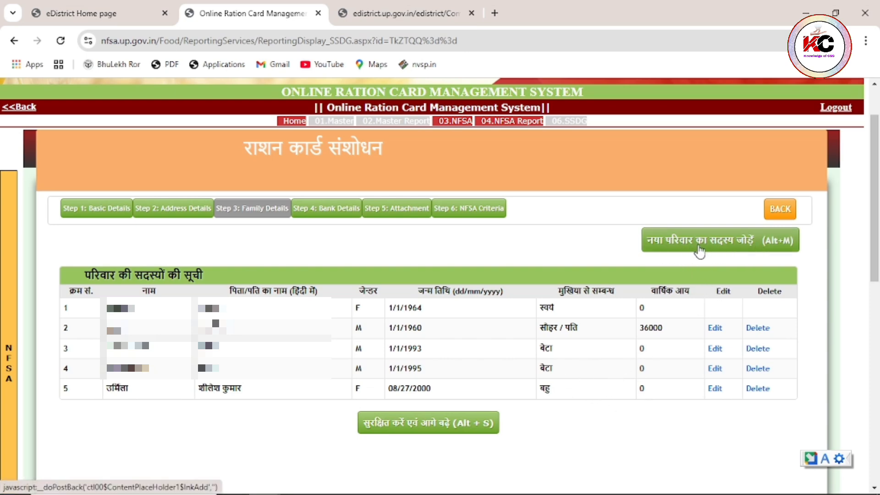
click(741, 250)
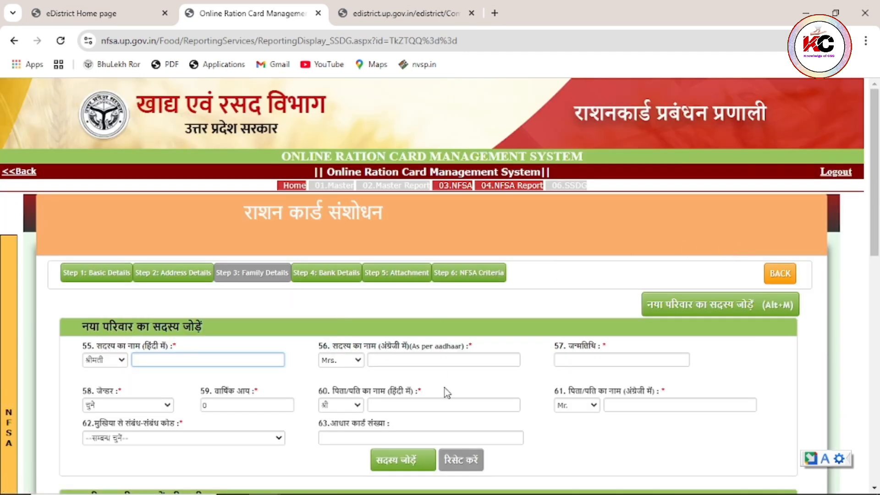
- Set titles श्री and Mr. and enter the grandson's name in English
click(121, 361)
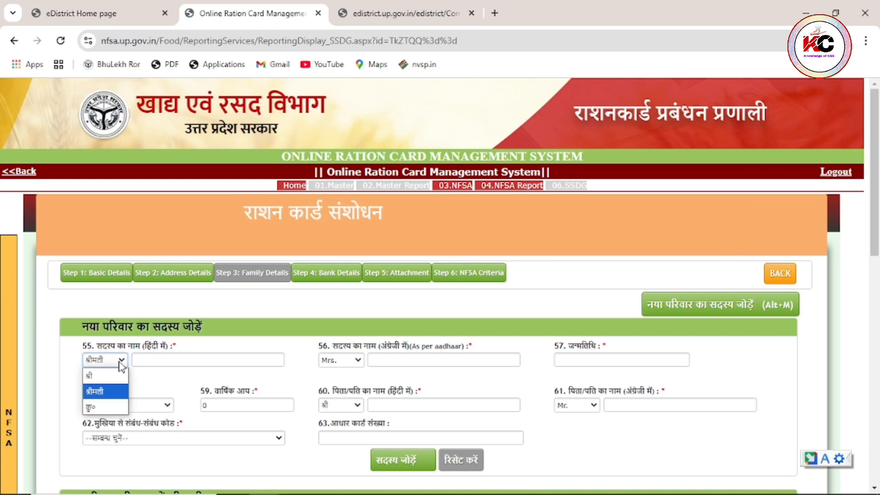
click(111, 372)
click(156, 359)
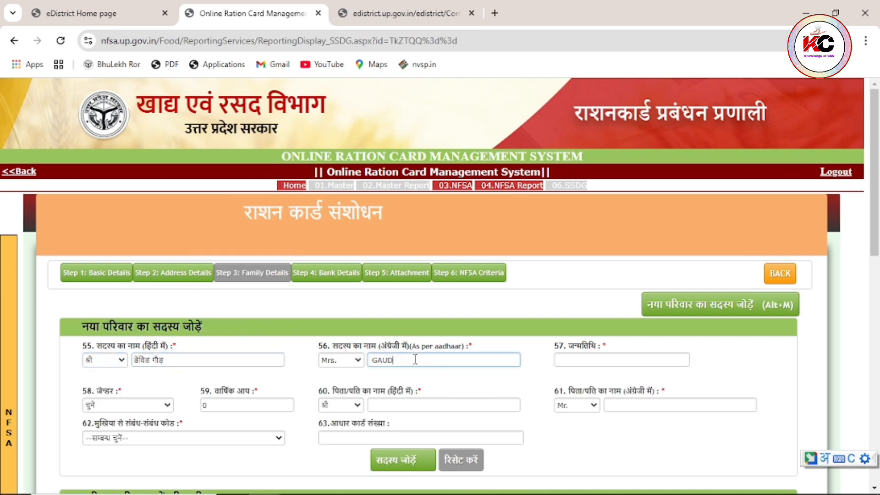
key(BackSpace)
key(BackSpace)
key(BackSpace)
key(BackSpace)
key(BackSpace)
click(811, 457)
click(830, 429)
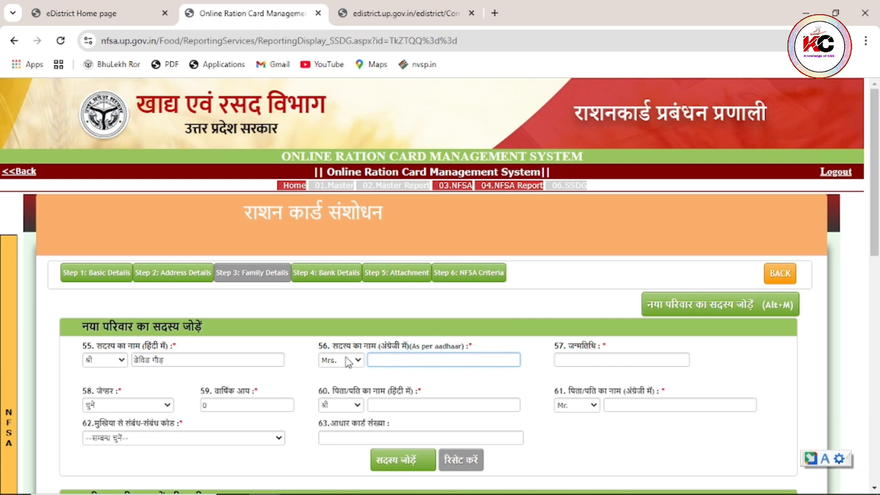
click(346, 359)
click(344, 369)
click(404, 361)
text(dEVID)
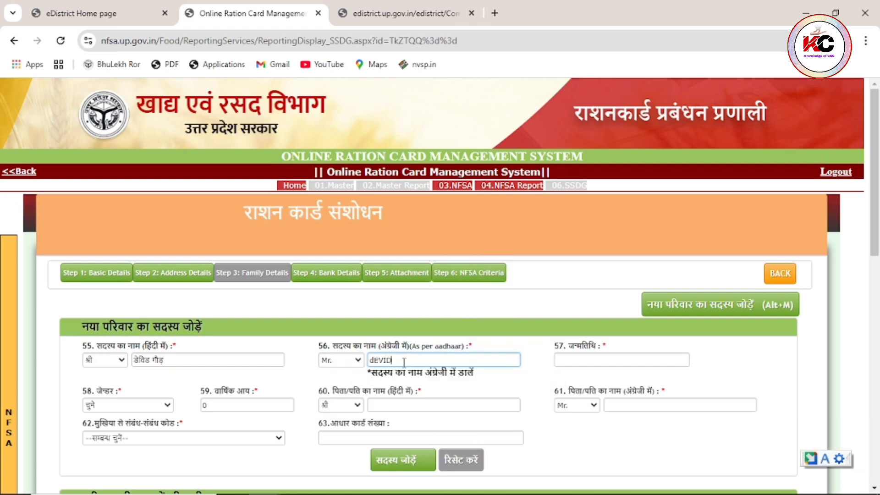
key(BackSpace)
key(BackSpace)
key(BackSpace)
key(BackSpace)
key(BackSpace)
click(560, 360)
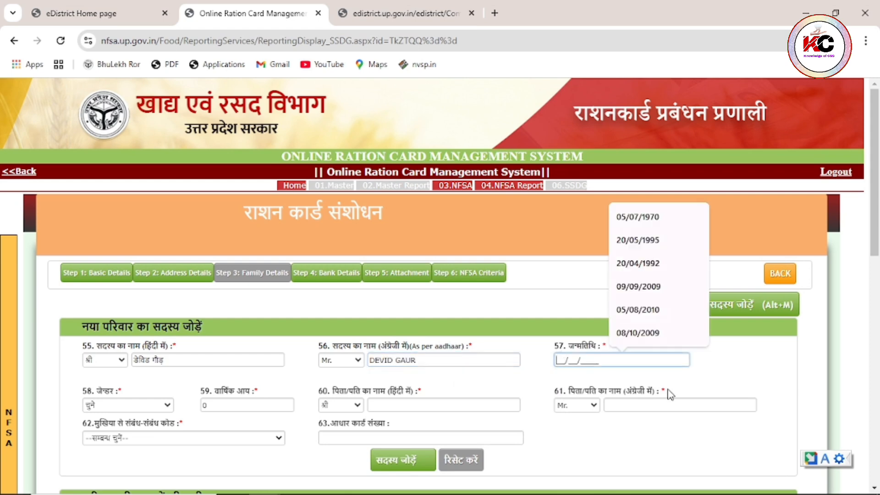
click(136, 405)
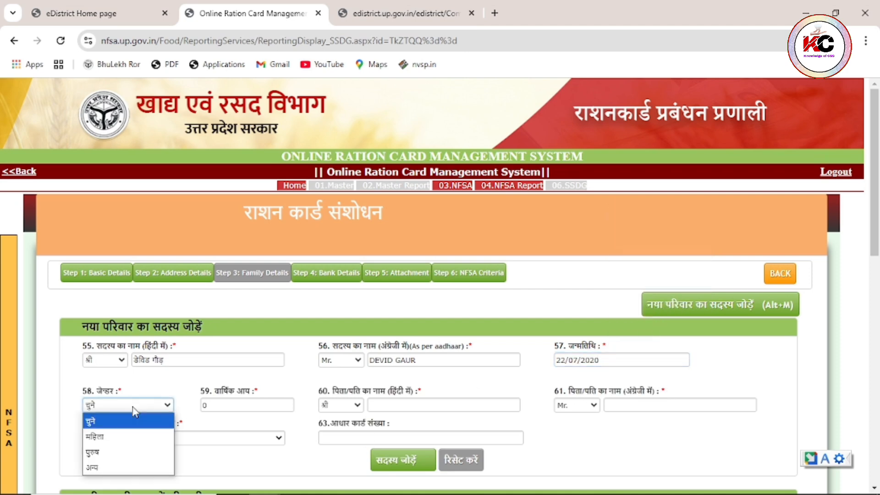
click(135, 456)
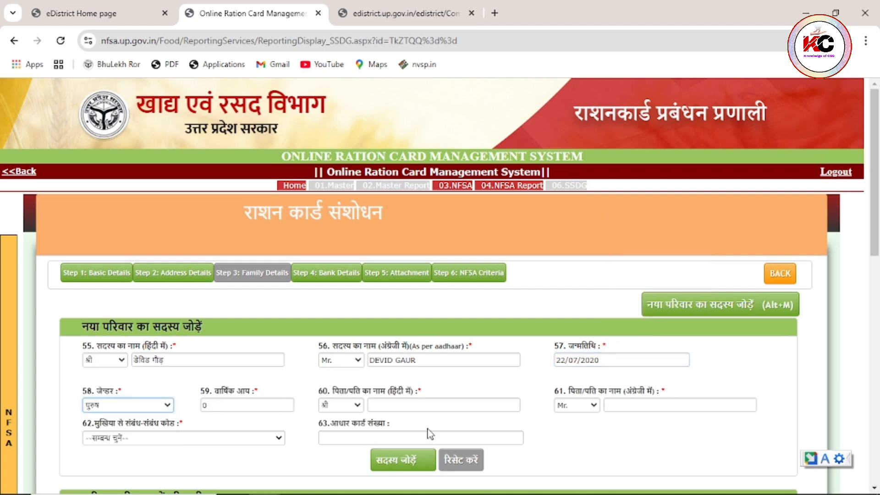
click(823, 460)
click(822, 460)
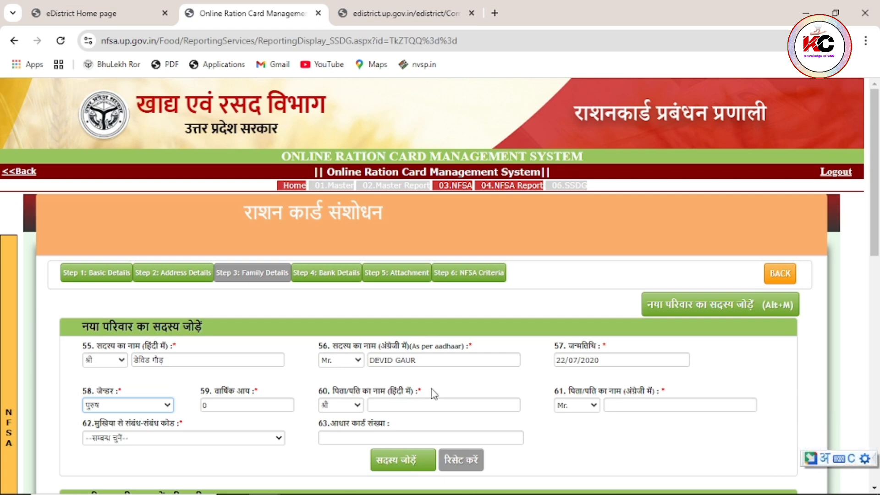
click(394, 408)
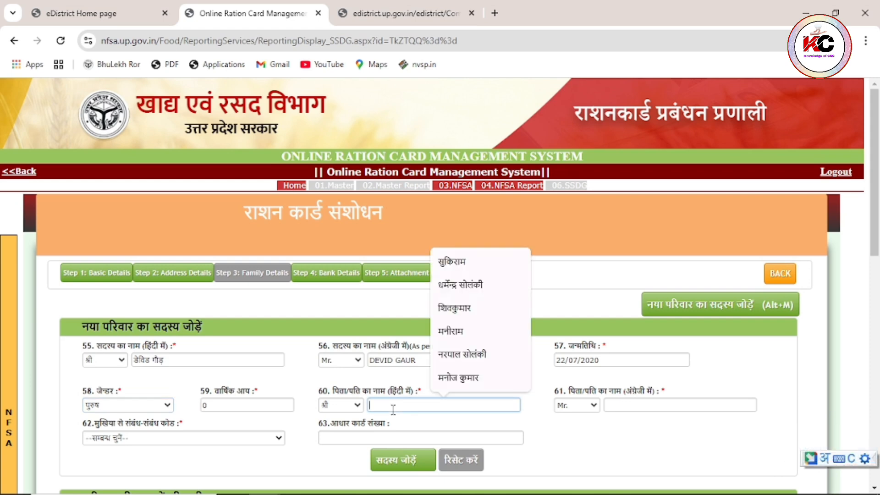
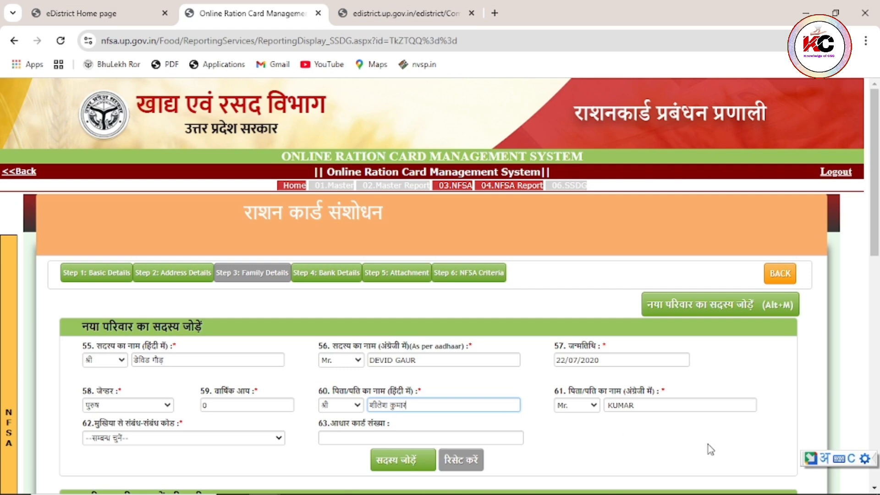
click(824, 459)
click(628, 409)
text(SHEELESH)
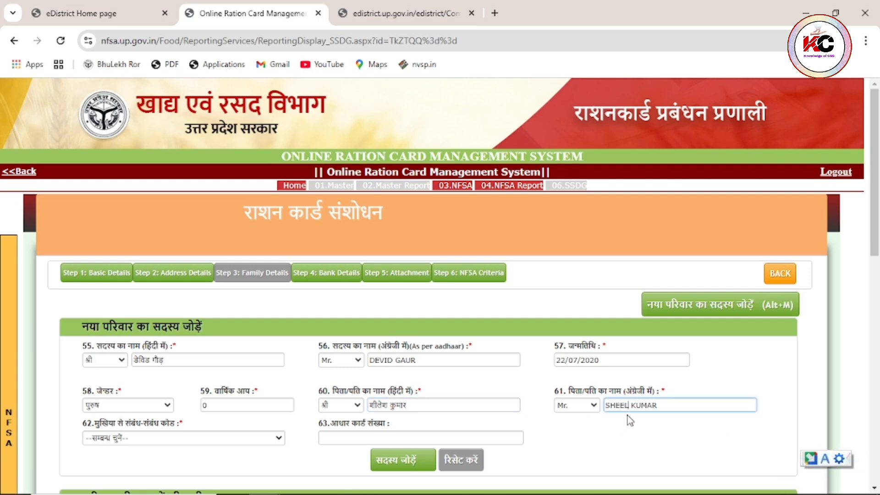
- Choose relationship 34-पोता, enter the Aadhaar number and add the member
click(136, 441)
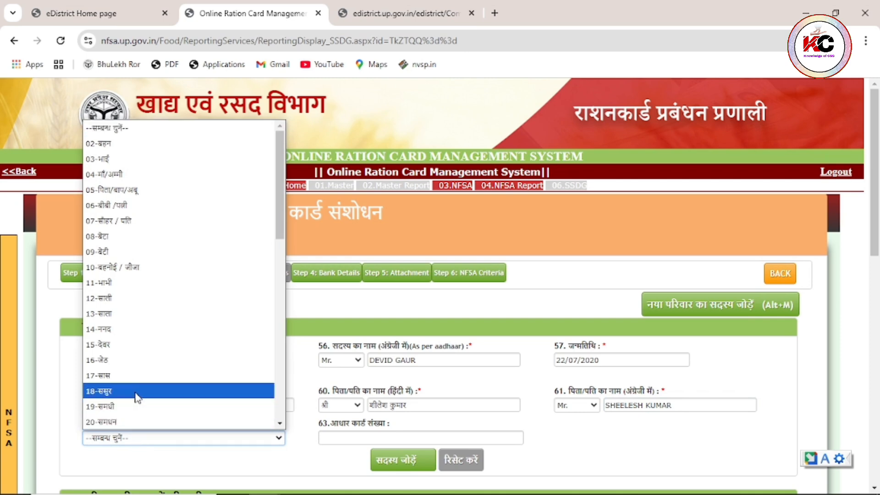
scroll(140, 248, down, 5)
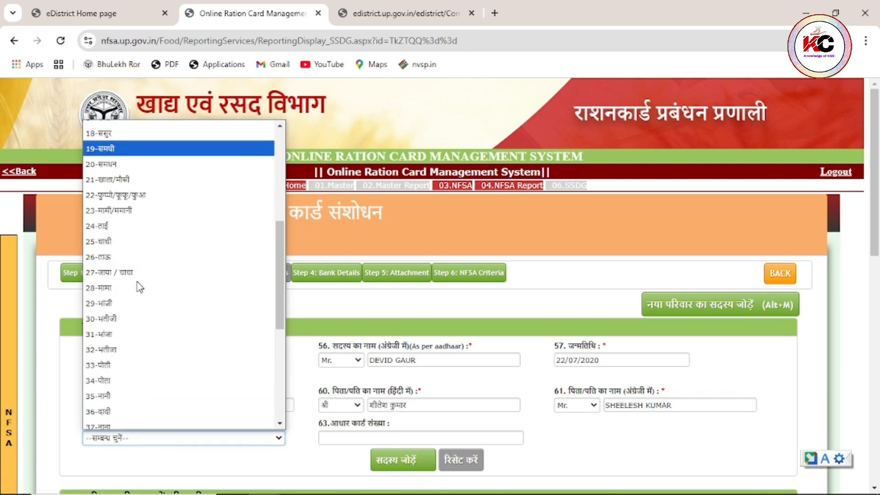
click(136, 381)
click(335, 437)
text(57)
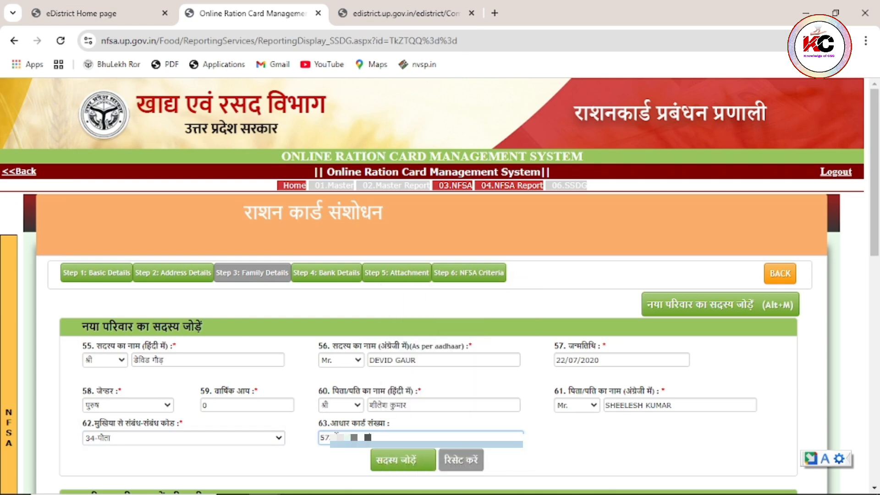
click(409, 467)
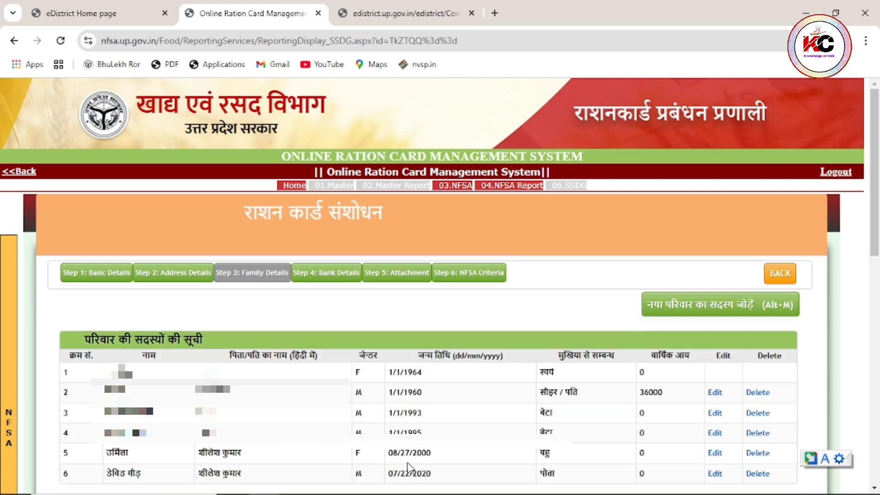
- Save the six-member family details and acknowledge the success alert
scroll(399, 412, down, 1)
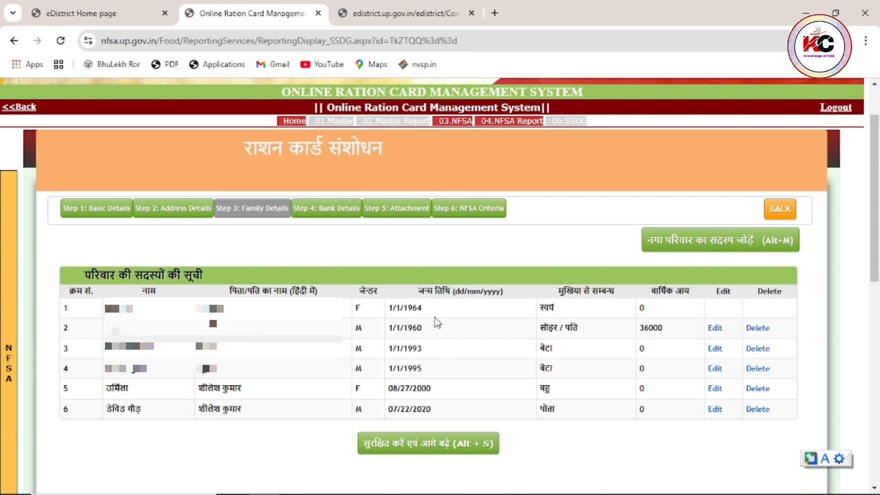
click(666, 244)
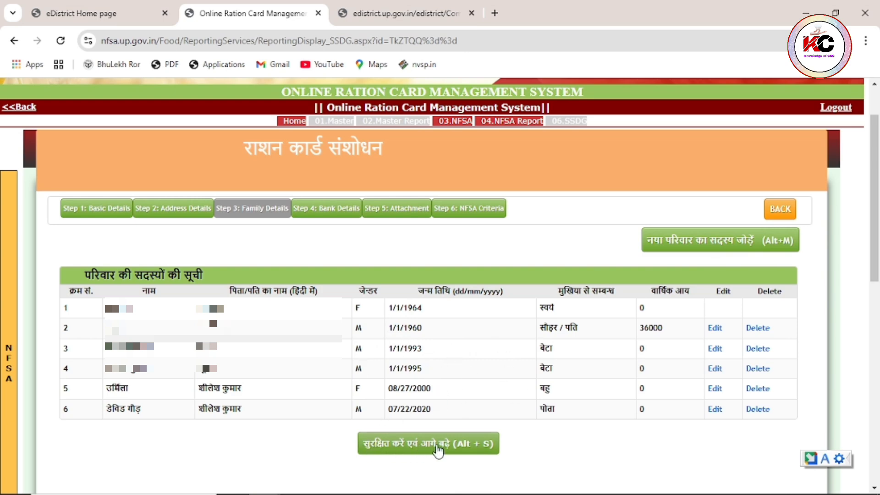
click(454, 448)
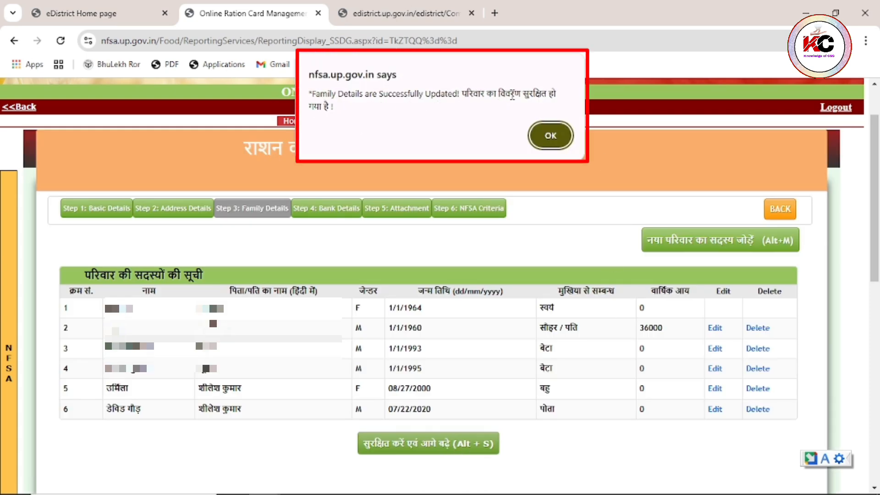
click(548, 135)
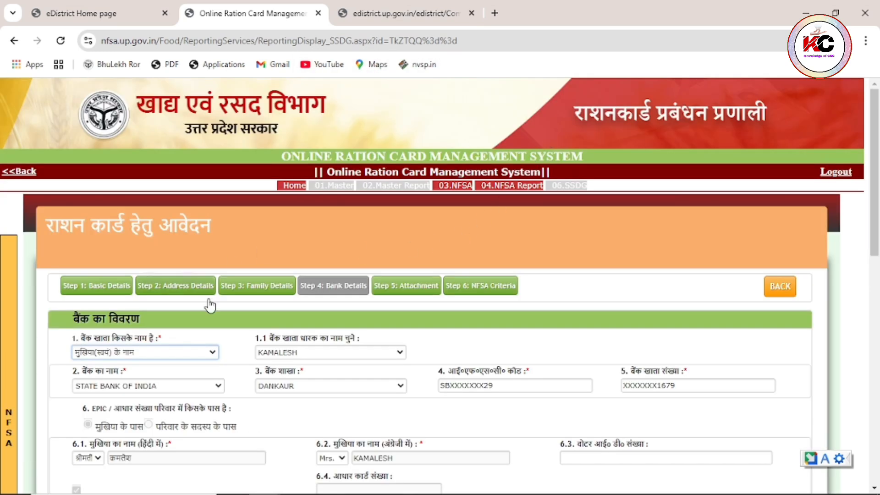
- Save the Step 4 bank details and acknowledge the confirmation
scroll(206, 304, down, 1)
scroll(289, 332, down, 1)
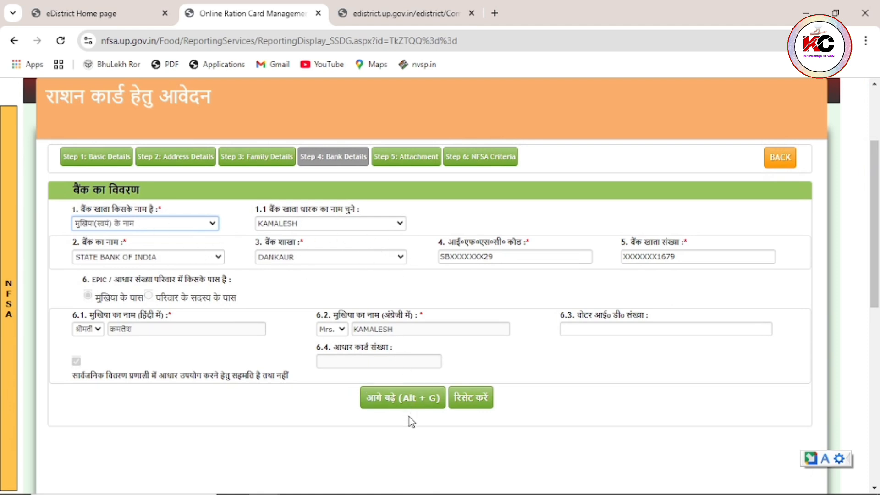
click(394, 401)
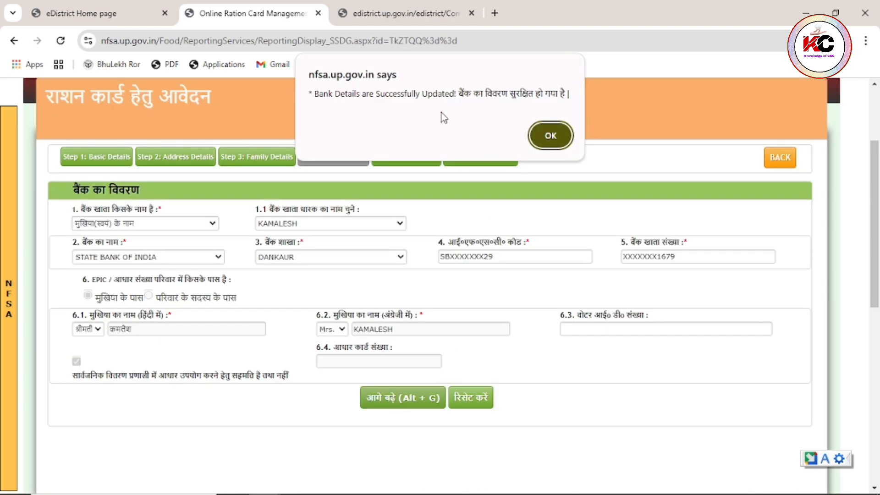
click(551, 135)
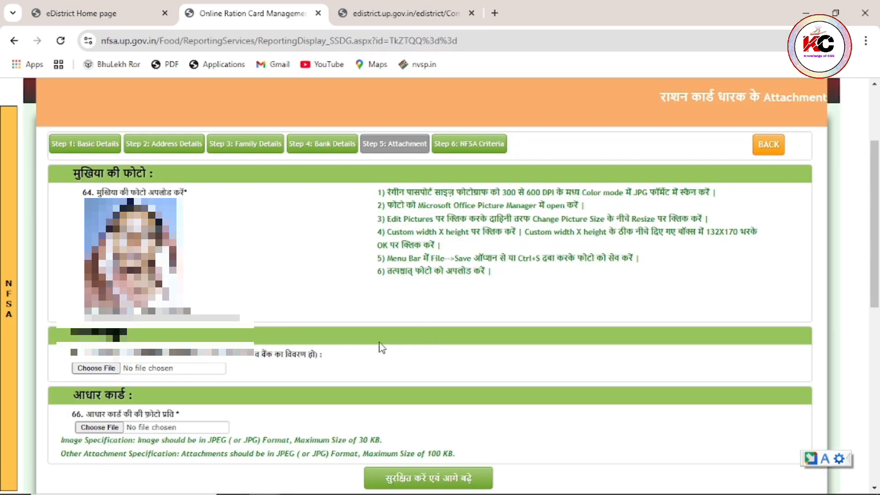
- Save the Step 5 attachments and acknowledge the confirmation
scroll(383, 347, down, 2)
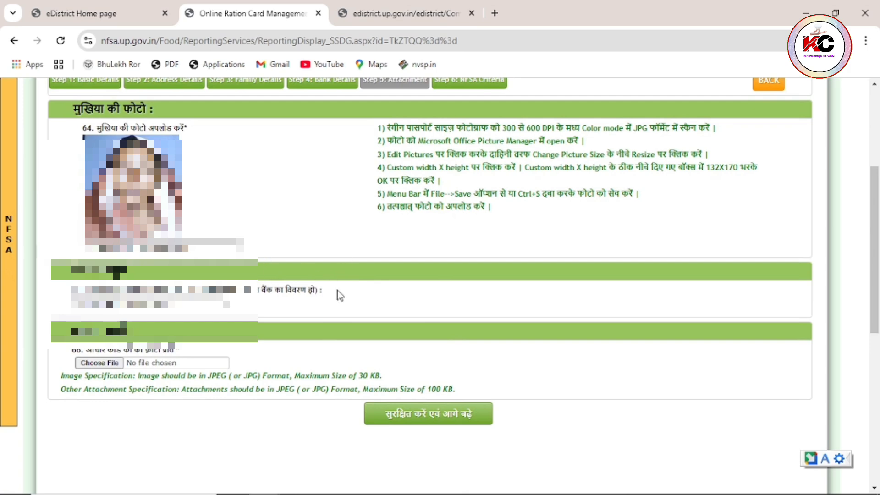
click(418, 418)
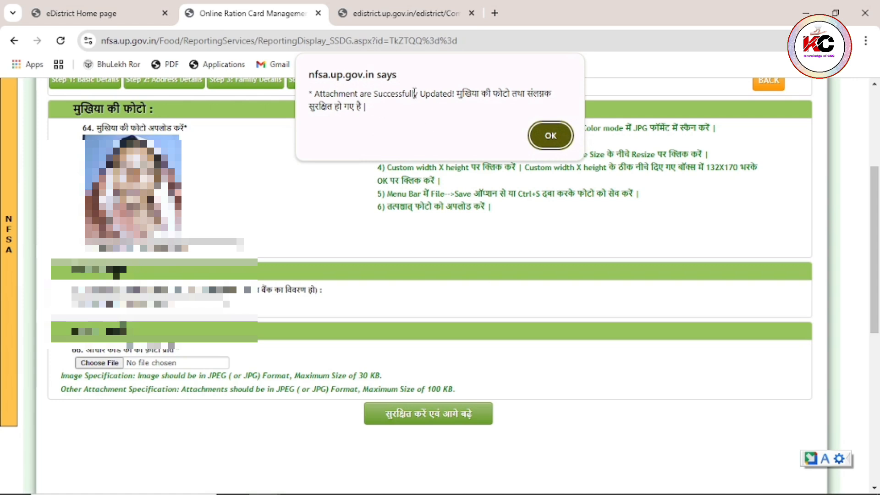
click(548, 135)
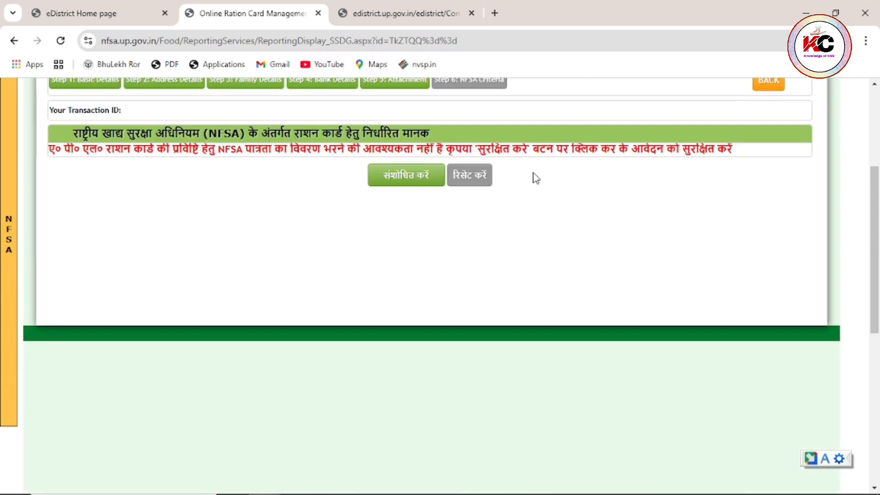
- Submit the Step 6 correction with संशोधित करें, then open the प्रविष्टि संशोधन page from the NFSA menu
scroll(458, 258, up, 1)
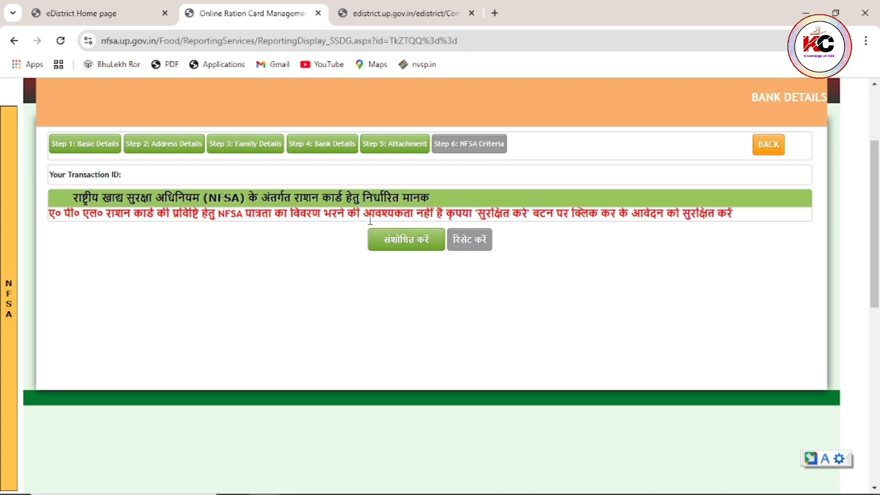
click(394, 249)
click(399, 248)
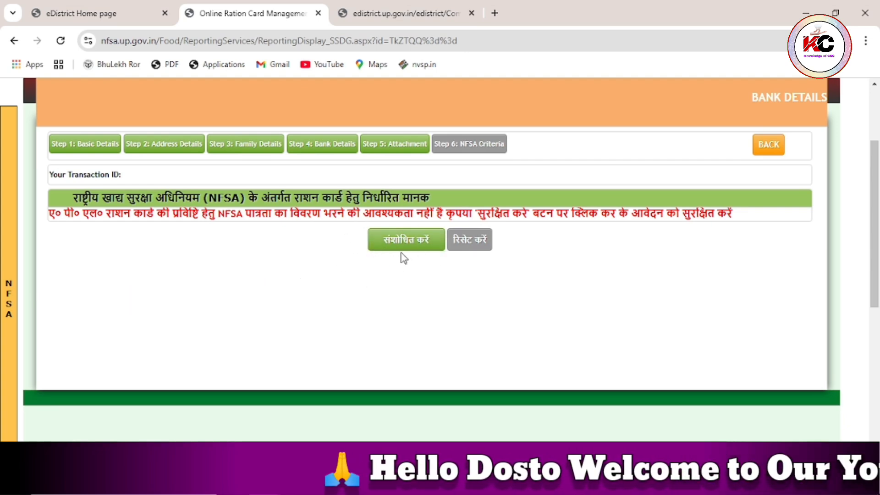
mouse_move(5, 195)
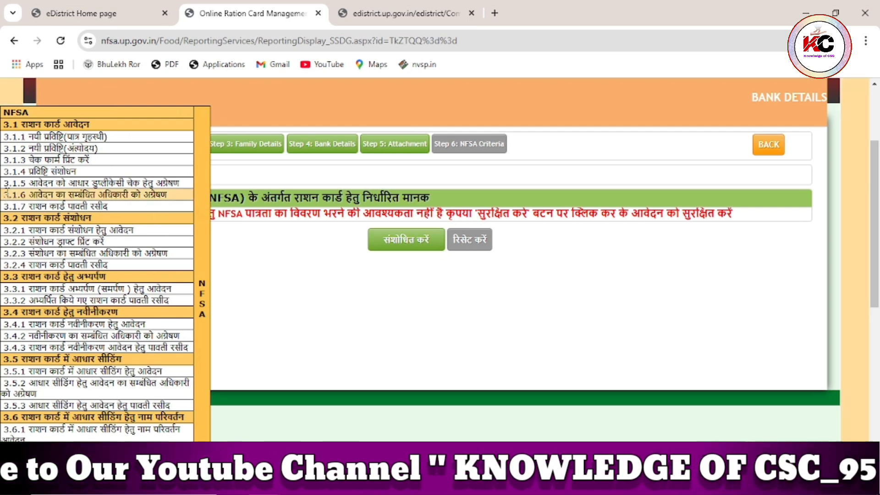
click(65, 247)
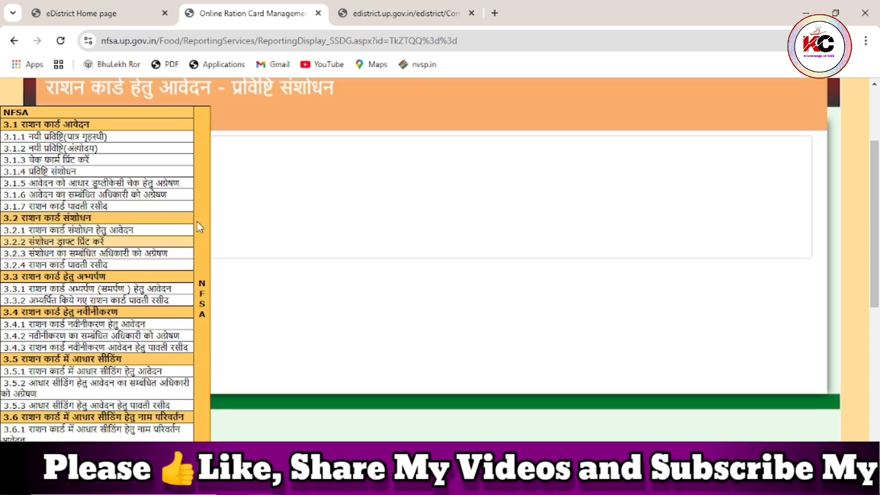
- Search the family's ration card number in Gautam Buddha Nagar district and review its check form
click(153, 161)
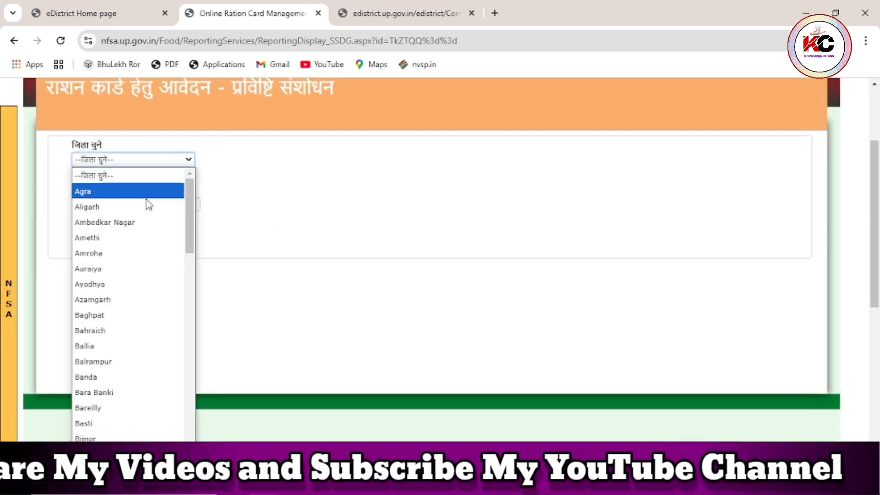
scroll(146, 207, down, 6)
click(129, 354)
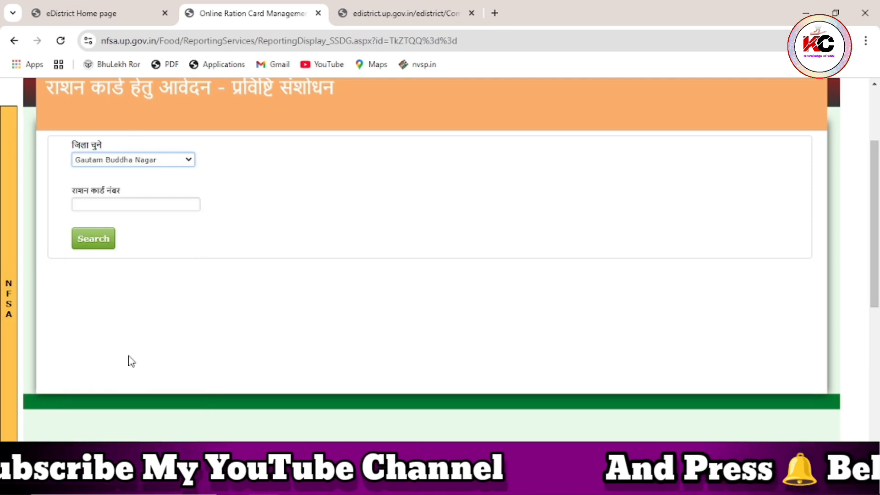
click(104, 204)
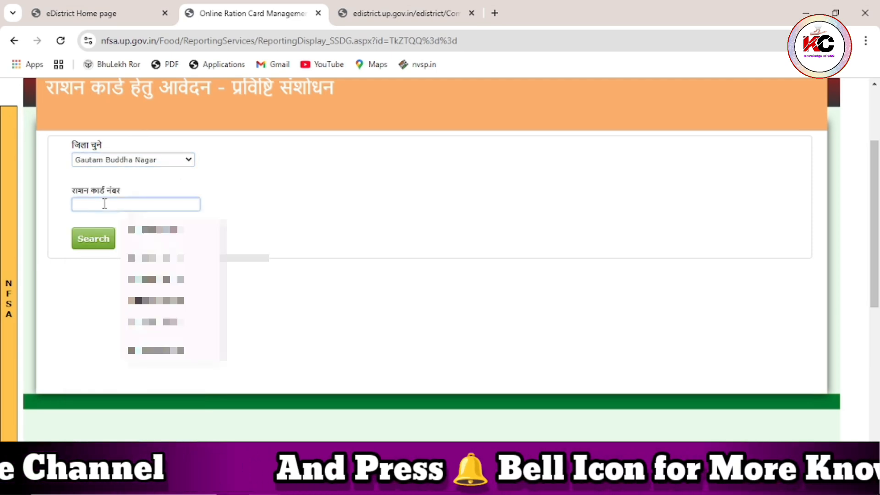
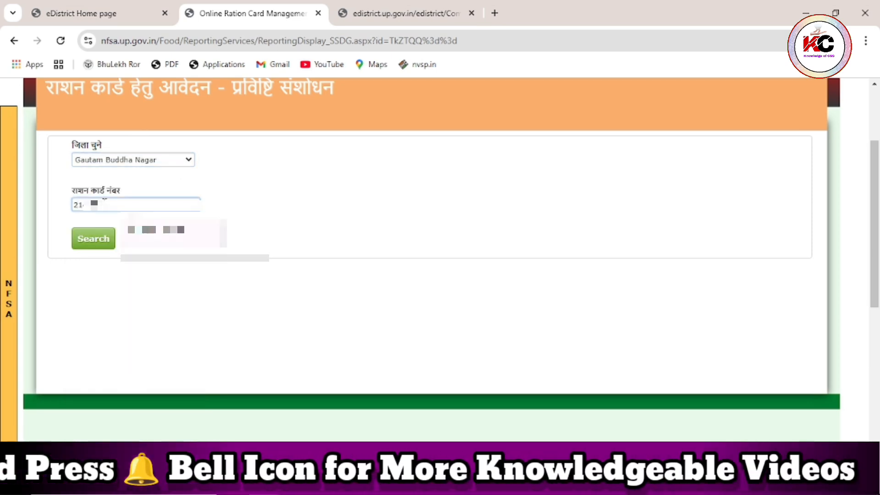
click(105, 245)
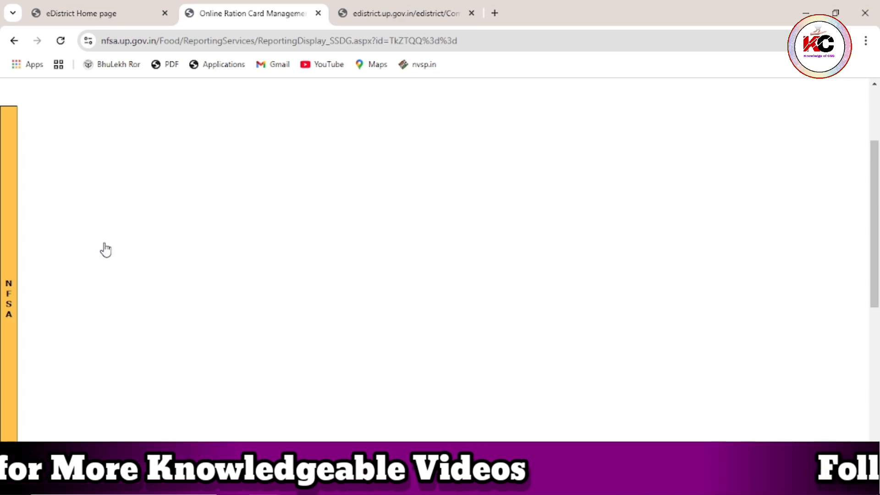
scroll(105, 250, down, 8)
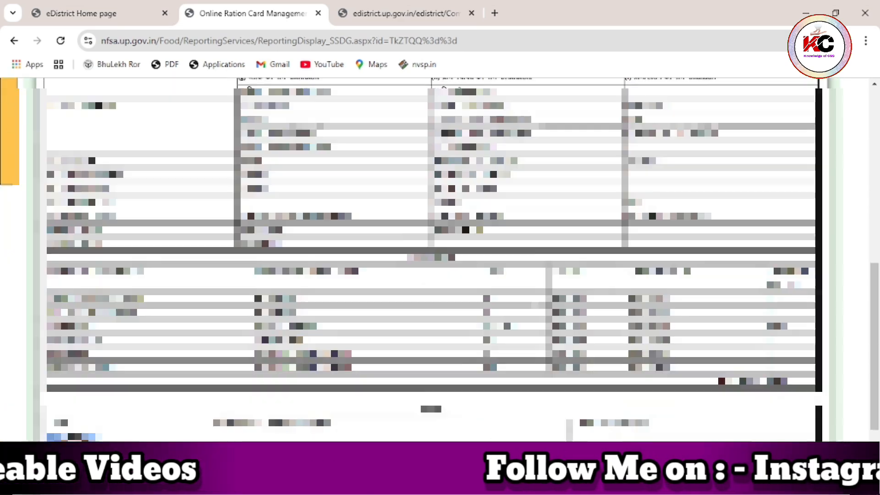
scroll(430, 259, down, 2)
scroll(431, 260, up, 3)
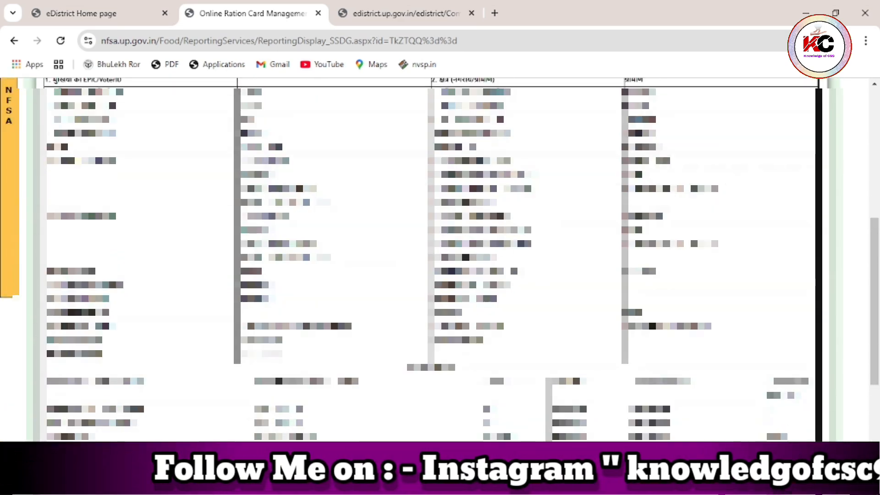
scroll(431, 259, up, 2)
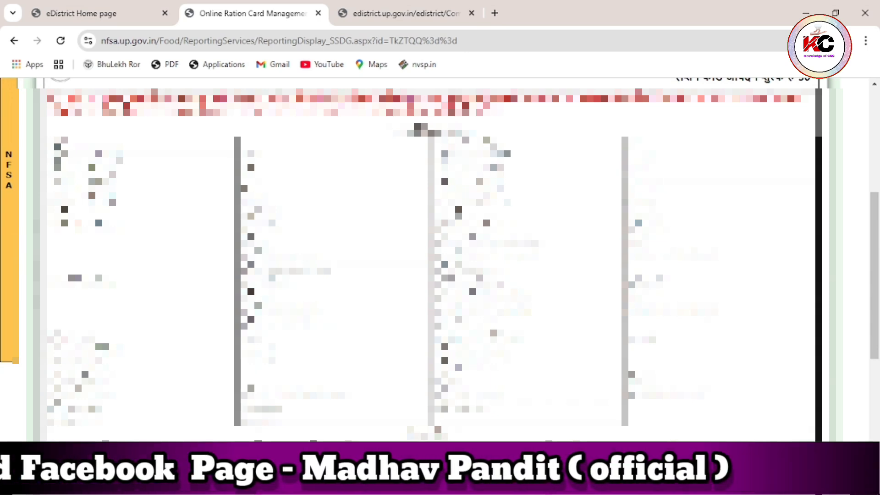
scroll(431, 260, up, 3)
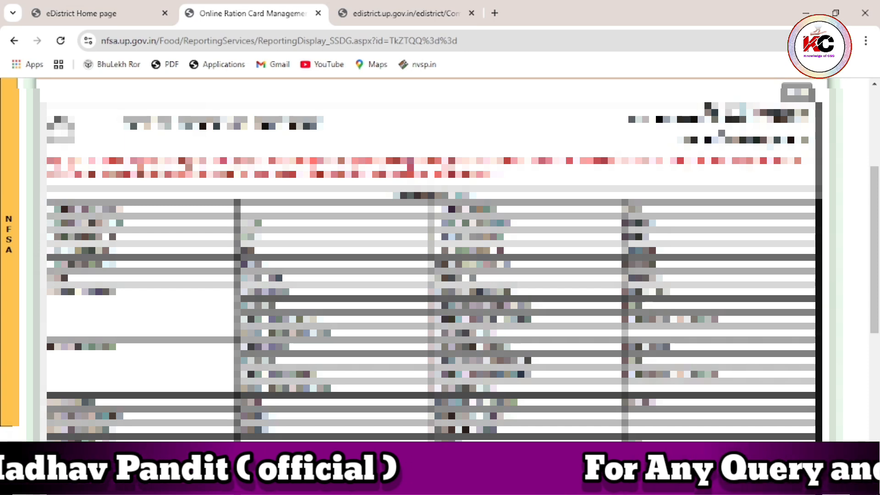
scroll(431, 259, up, 3)
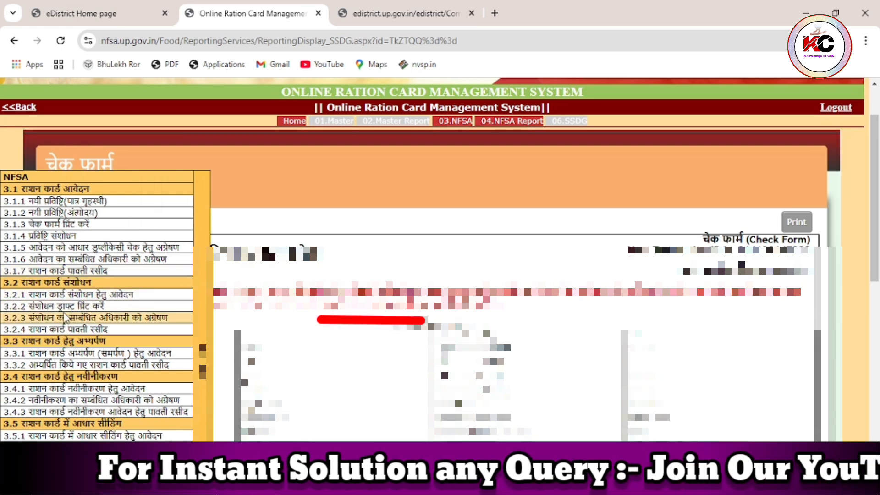
- On the 3.1.4 entry correction page, search the Gautam Buddha Nagar ration card by its number
click(121, 319)
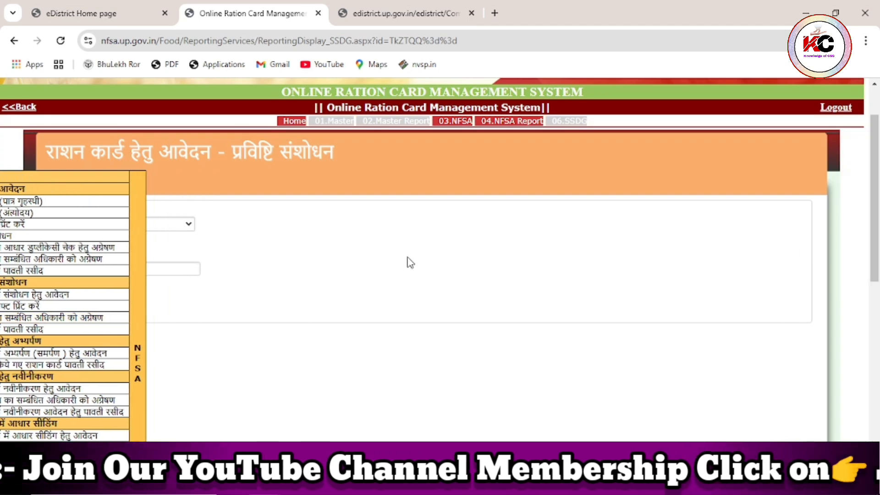
click(162, 224)
scroll(145, 314, down, 6)
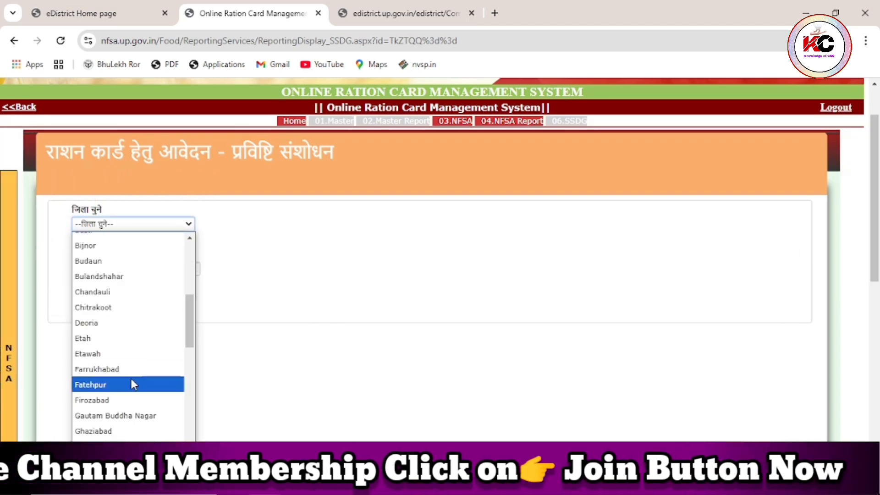
click(148, 413)
click(147, 270)
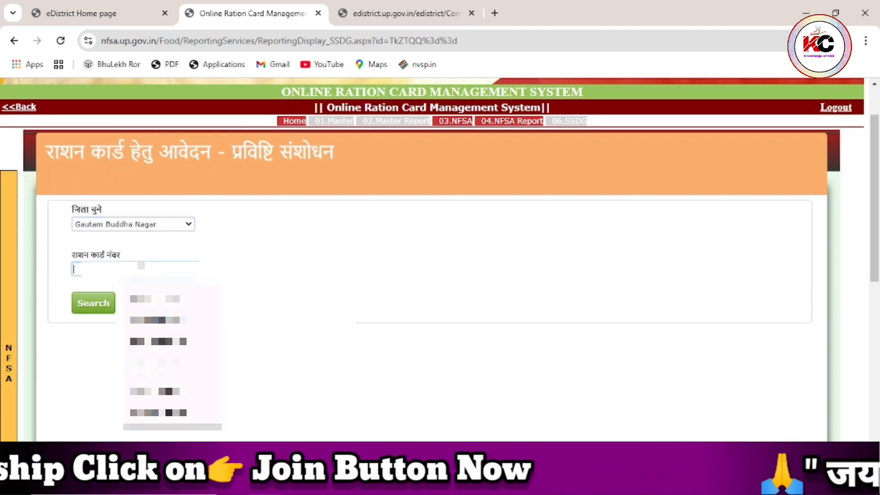
text(De)
key(BackSpace)
key(BackSpace)
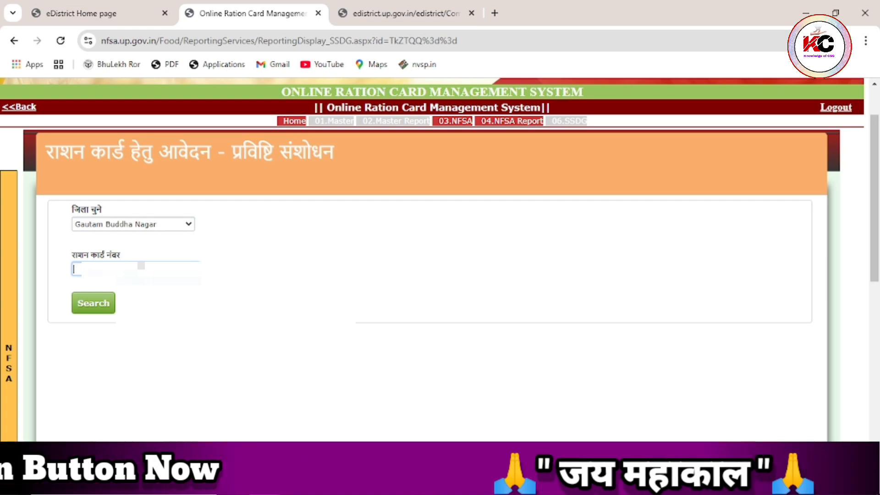
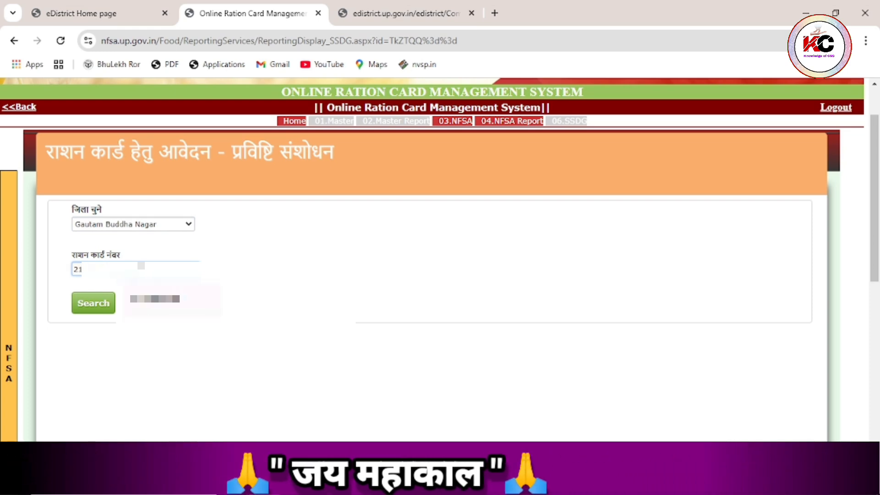
click(158, 298)
click(91, 304)
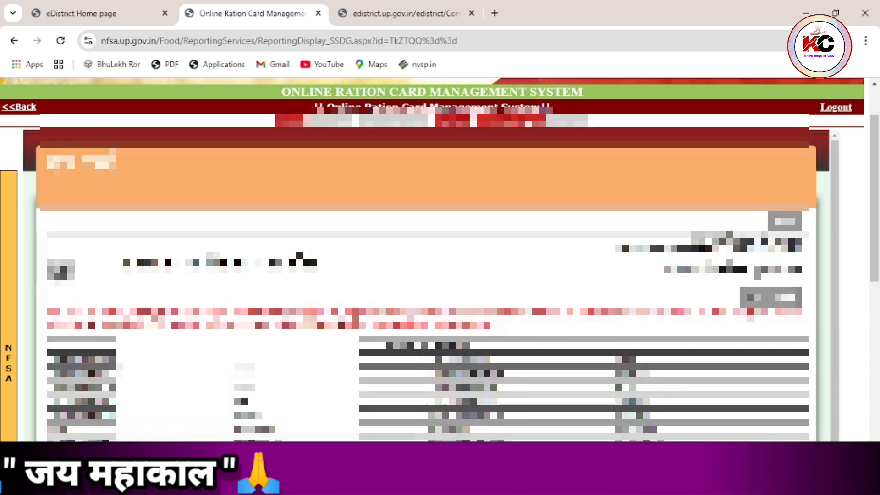
- Review the check form and request its Final Lock
scroll(440, 256, down, 3)
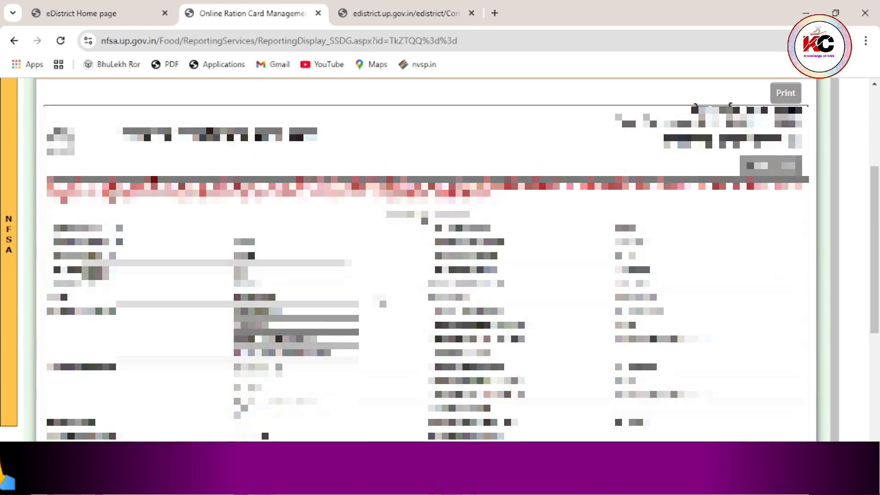
scroll(426, 284, down, 5)
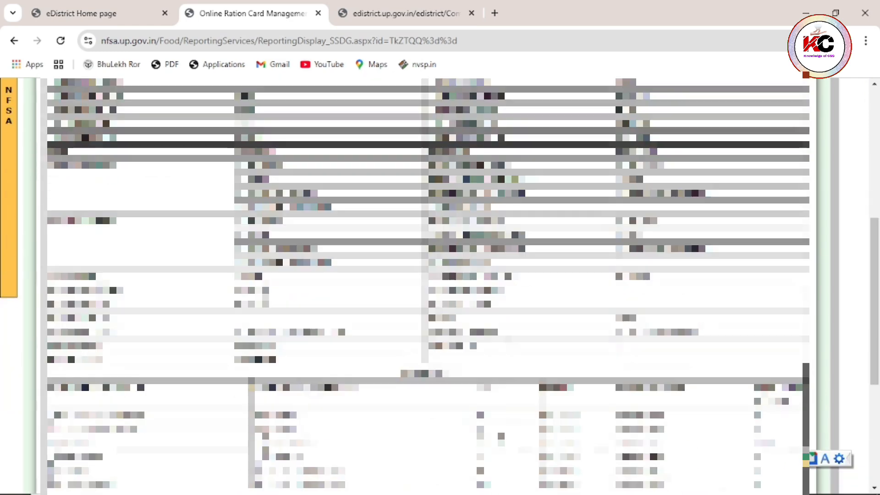
scroll(426, 284, down, 3)
scroll(466, 340, up, 1)
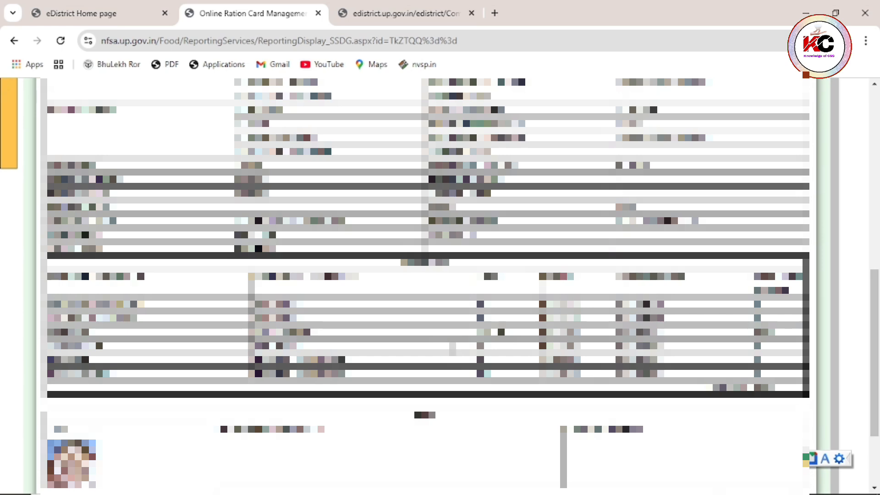
scroll(451, 347, up, 7)
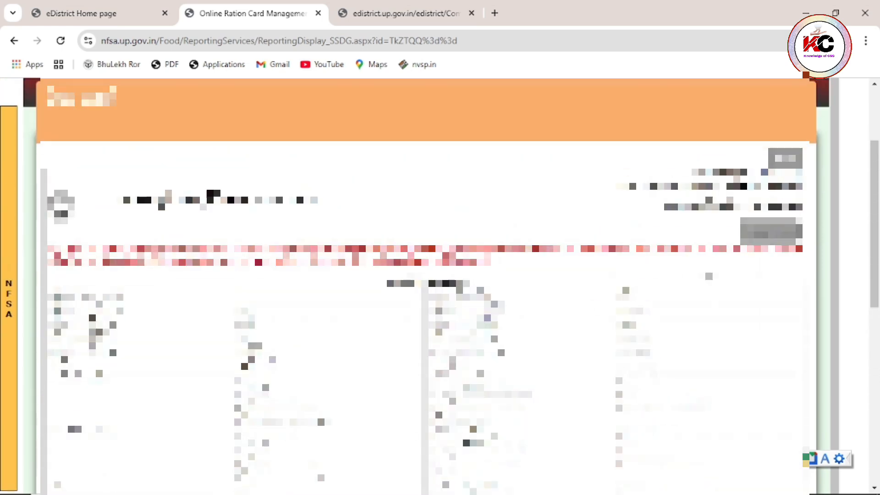
click(770, 232)
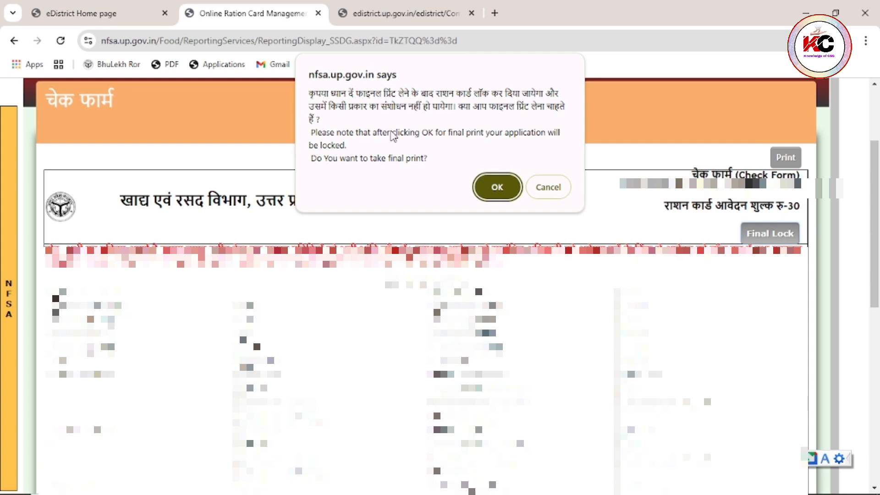
- Confirm the final lock with OK and go back to the eDistrict Home page tab
click(495, 187)
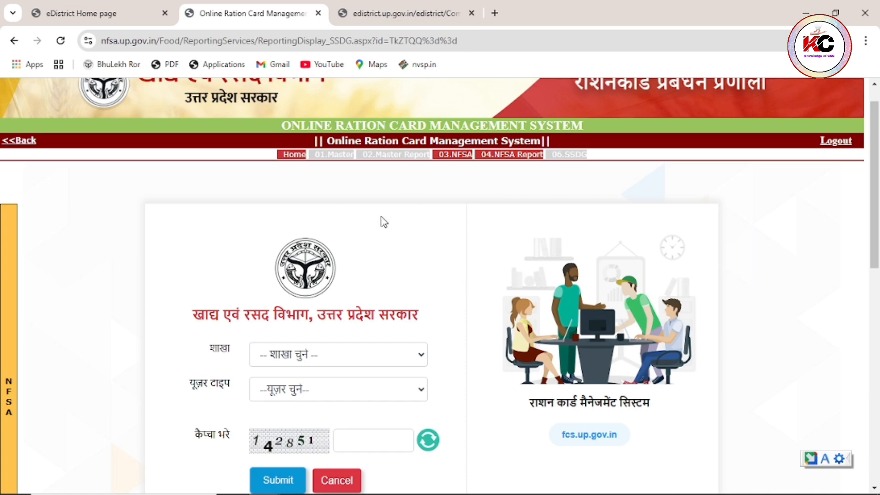
click(117, 15)
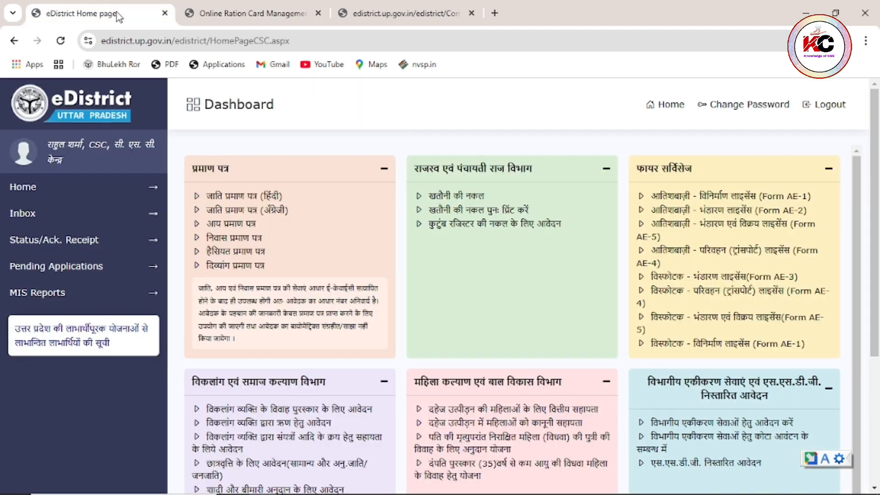
- Close the old ration card tab and reopen it via the Food And Civil Supplies (Ration Card) integrated service
click(318, 13)
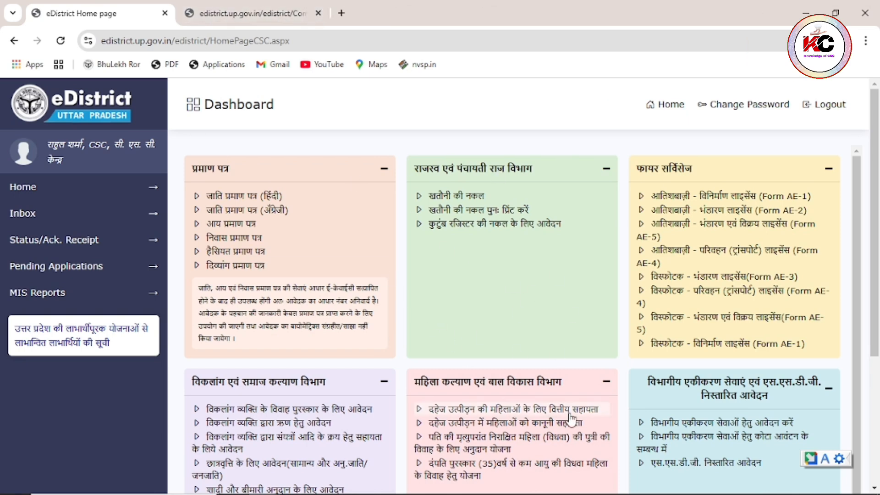
click(684, 427)
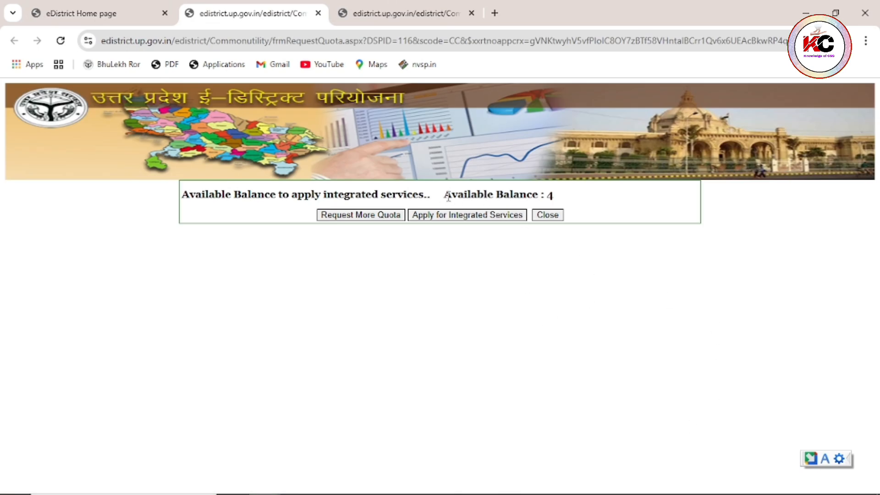
drag(444, 196, 559, 196)
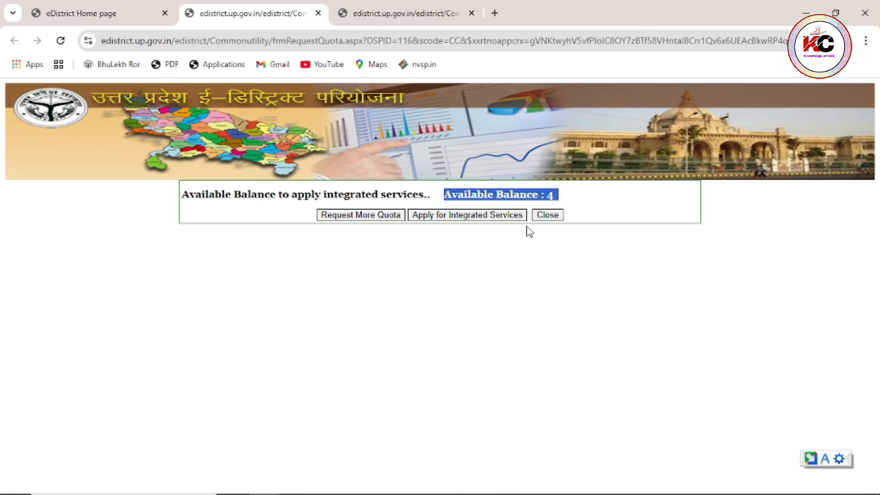
click(480, 219)
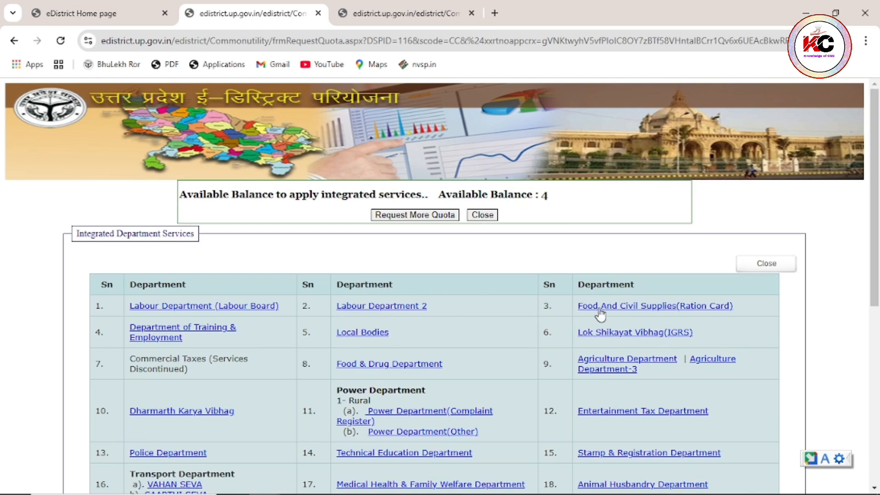
click(672, 307)
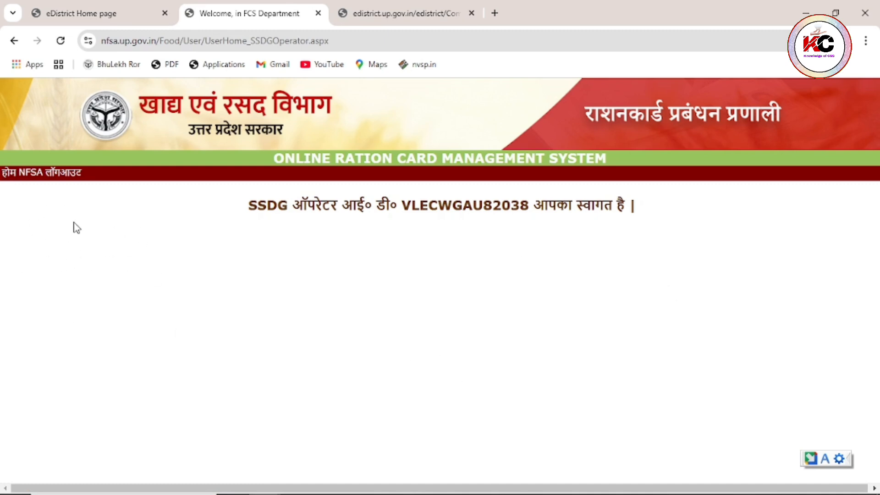
- Enter the ration card system and open the 3.2.4 acknowledgement receipt form under 03.NFSA
click(21, 177)
click(451, 190)
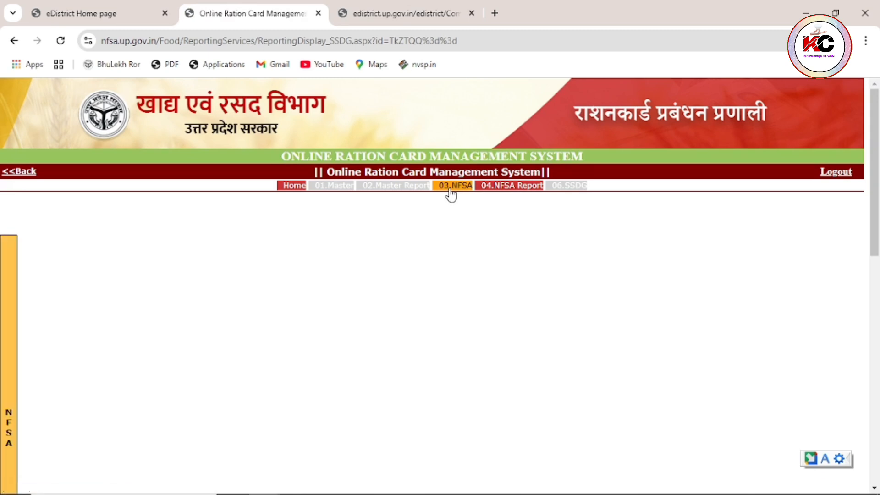
mouse_move(11, 366)
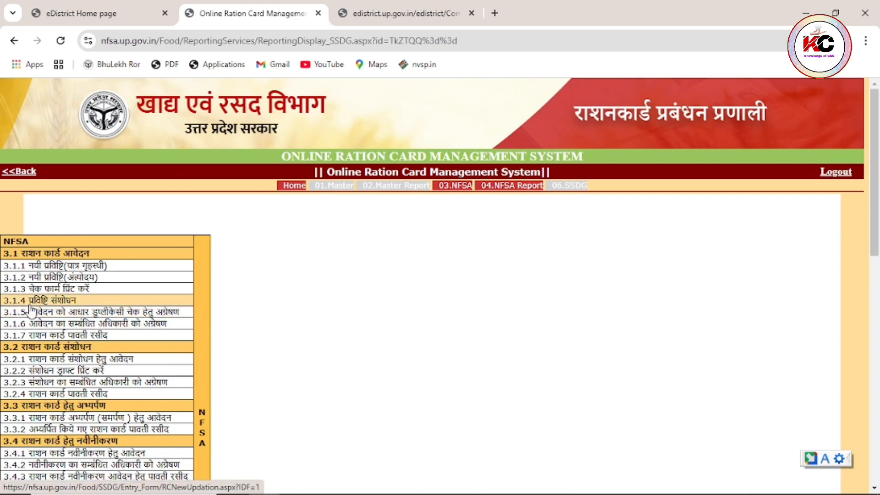
click(94, 394)
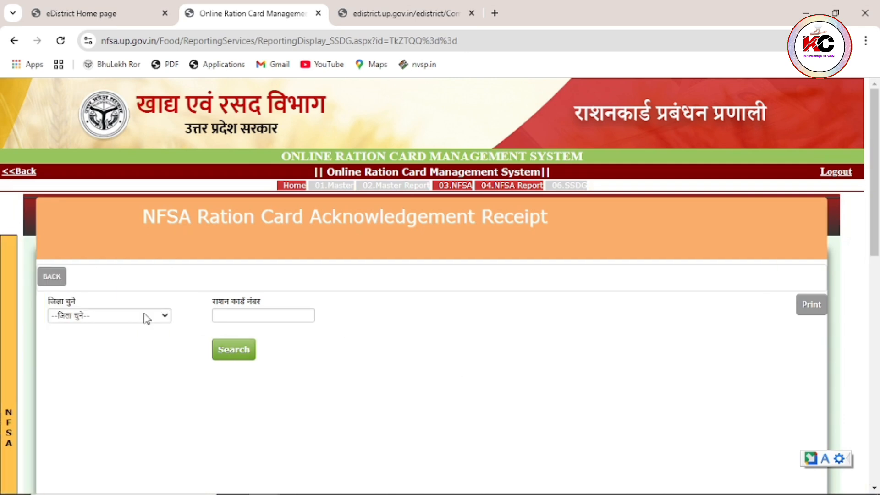
- Search the receipt for the Gautam Buddha Nagar ration card by its card number
click(115, 318)
scroll(135, 188, down, 3)
click(132, 179)
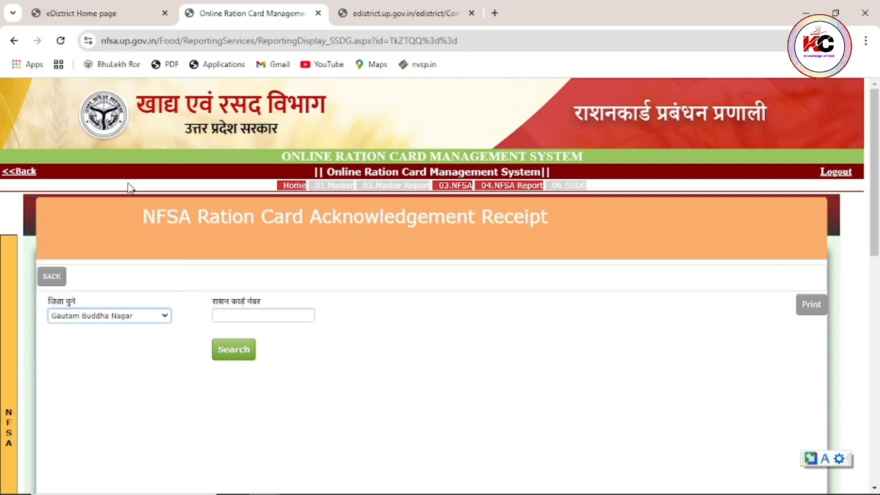
click(263, 319)
text(21)
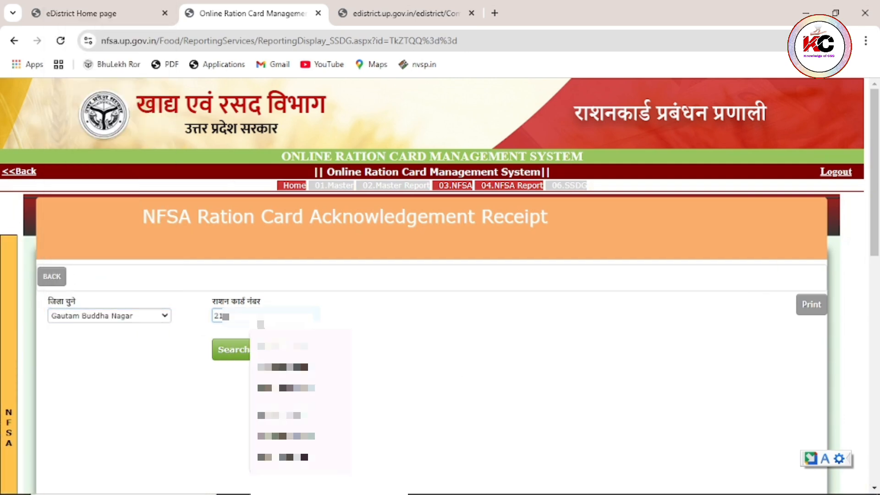
text(****)
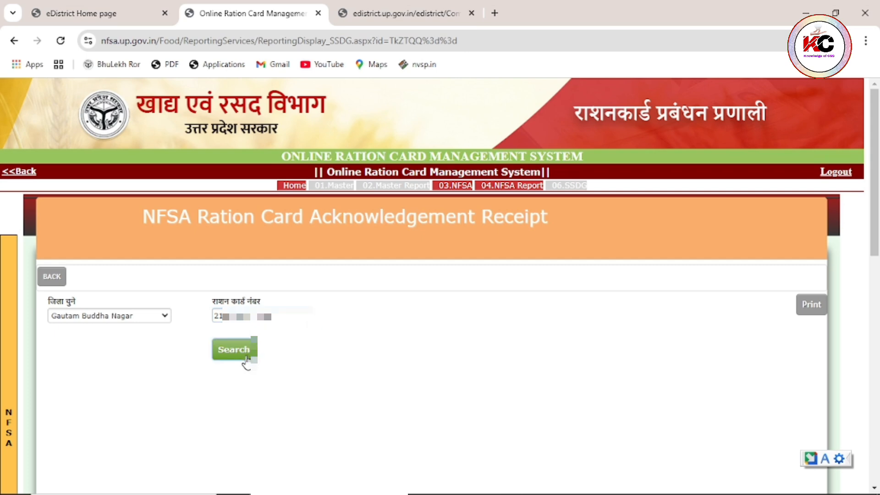
click(239, 350)
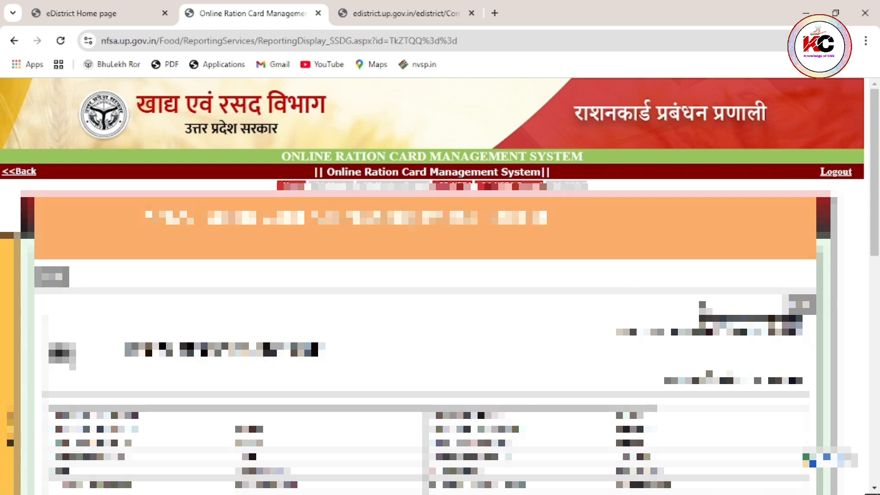
- Print the NFSA acknowledgement receipt using Save as PDF, then review the receipt's details
key(ctrl+p)
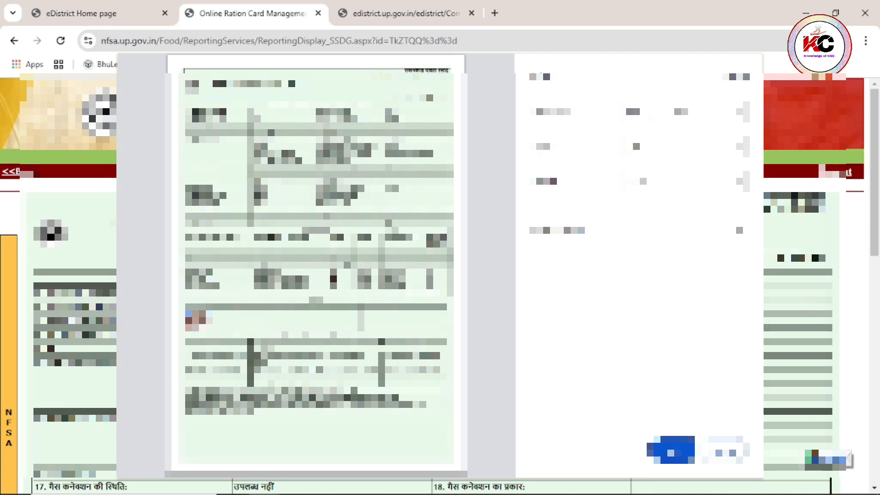
key(Return)
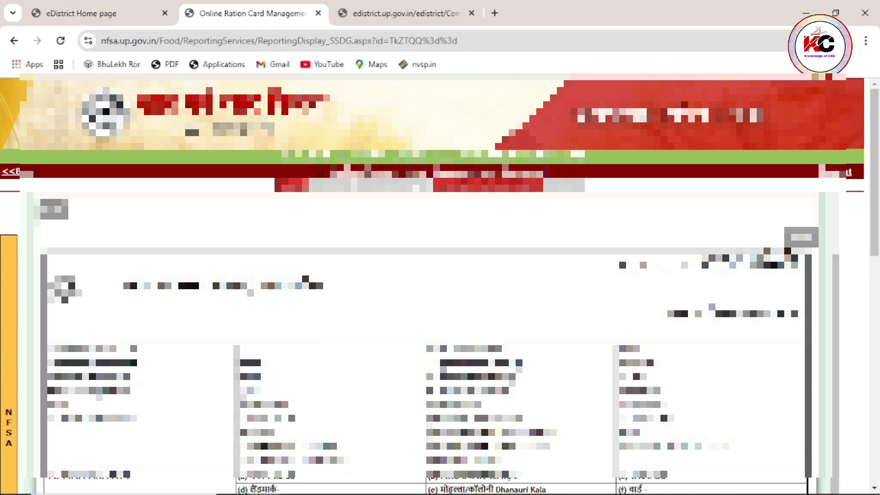
scroll(431, 344, down, 1)
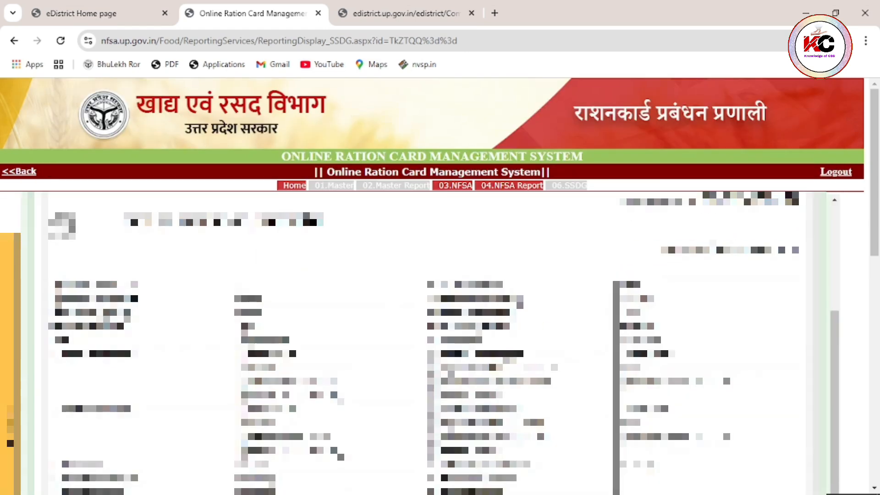
scroll(431, 343, down, 1)
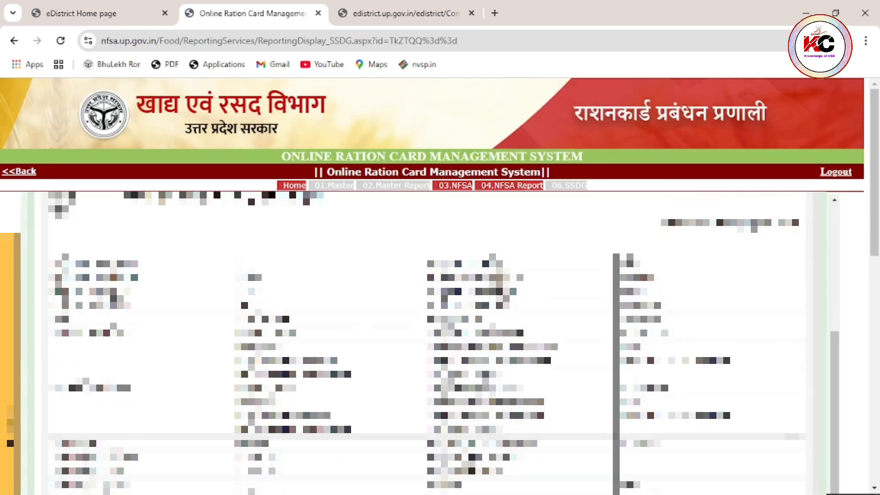
scroll(431, 344, up, 1)
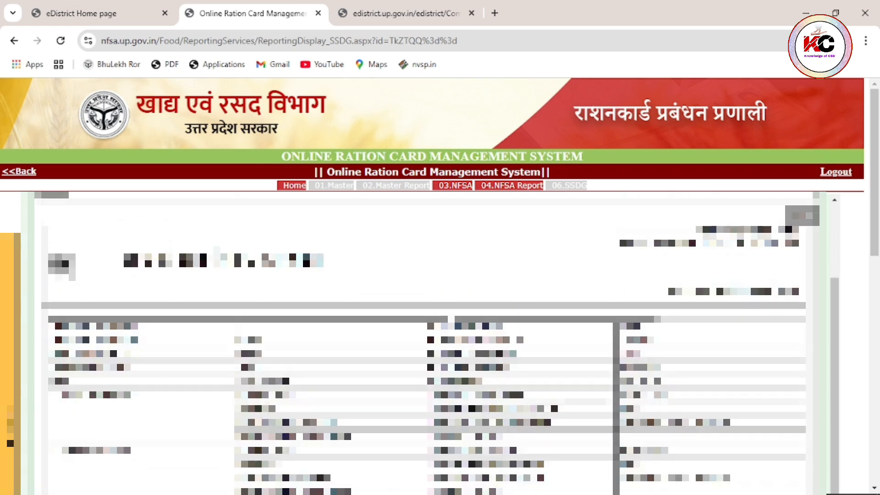